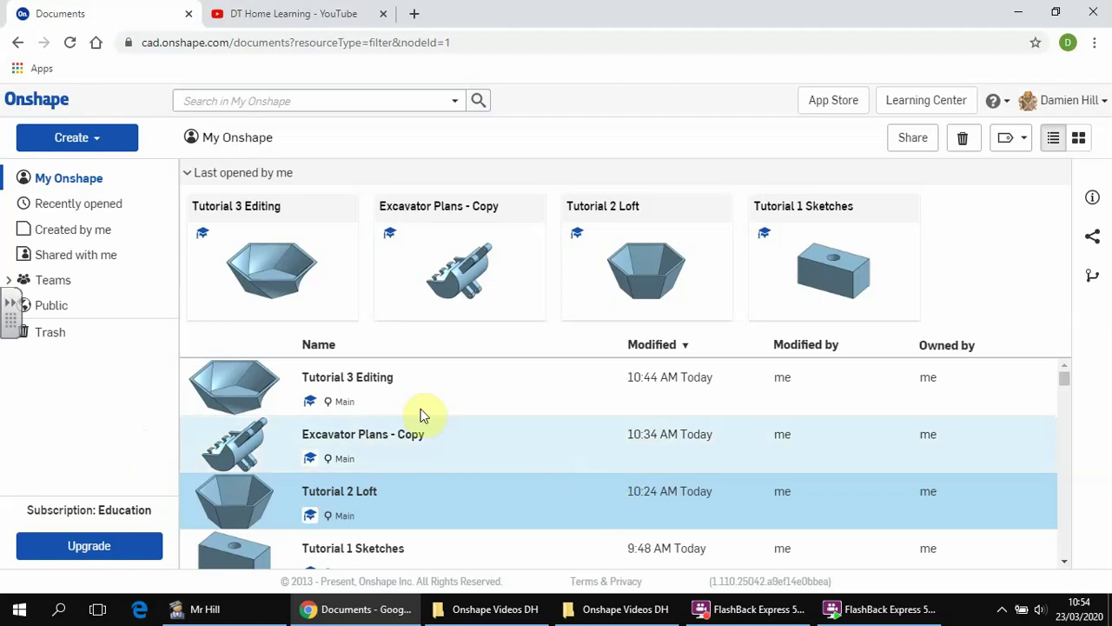
Create a new document named "Tutorial 4 Revolve".
{"action": "left_click", "coordinate": [98, 138]}
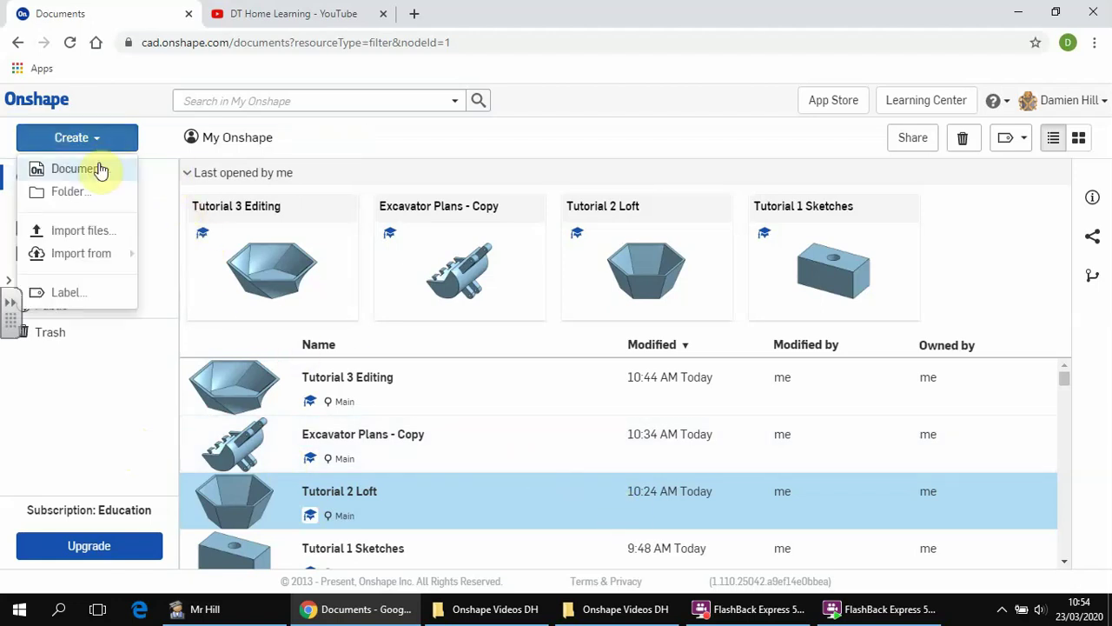
{"action": "left_click", "coordinate": [100, 169]}
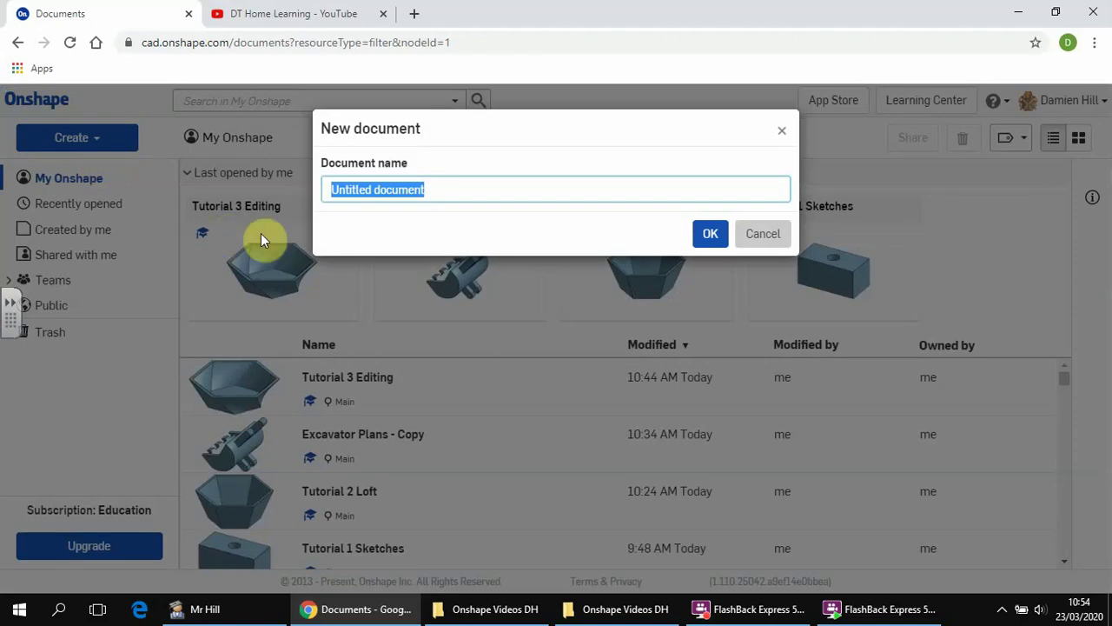
{"action": "type", "text": "Lesson"}
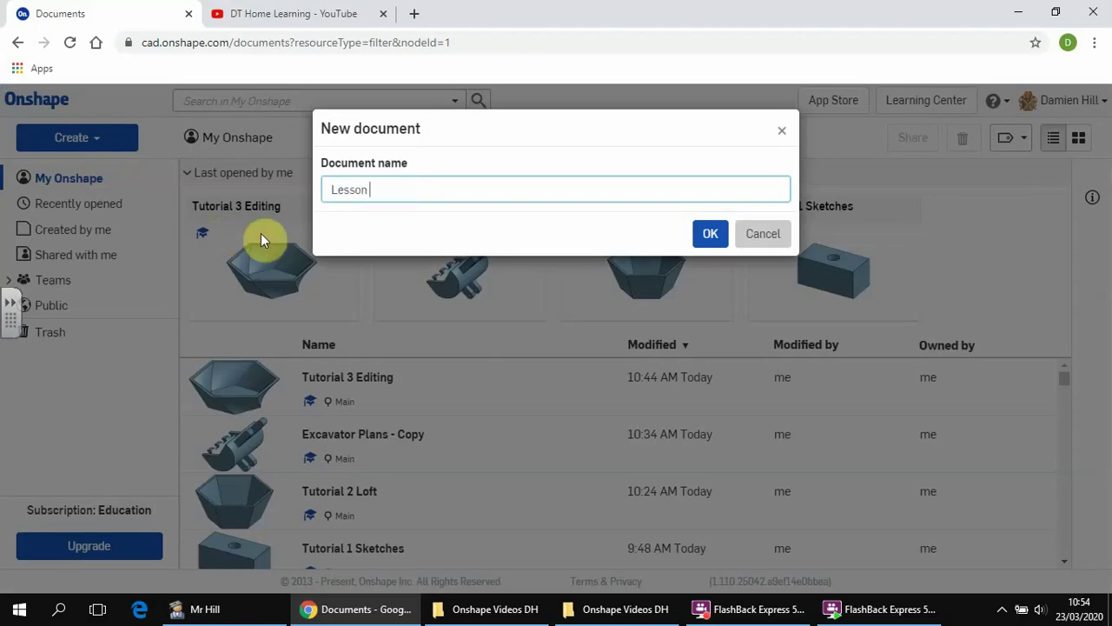
{"action": "key", "text": "BackSpace"}
{"action": "key", "text": "BackSpace"}
{"action": "key", "text": "BackSpace"}
{"action": "key", "text": "BackSpace"}
{"action": "key", "text": "BackSpace"}
{"action": "key", "text": "BackSpace"}
{"action": "key", "text": "BackSpace"}
{"action": "type", "text": "Tutorial 4 Revolve"}
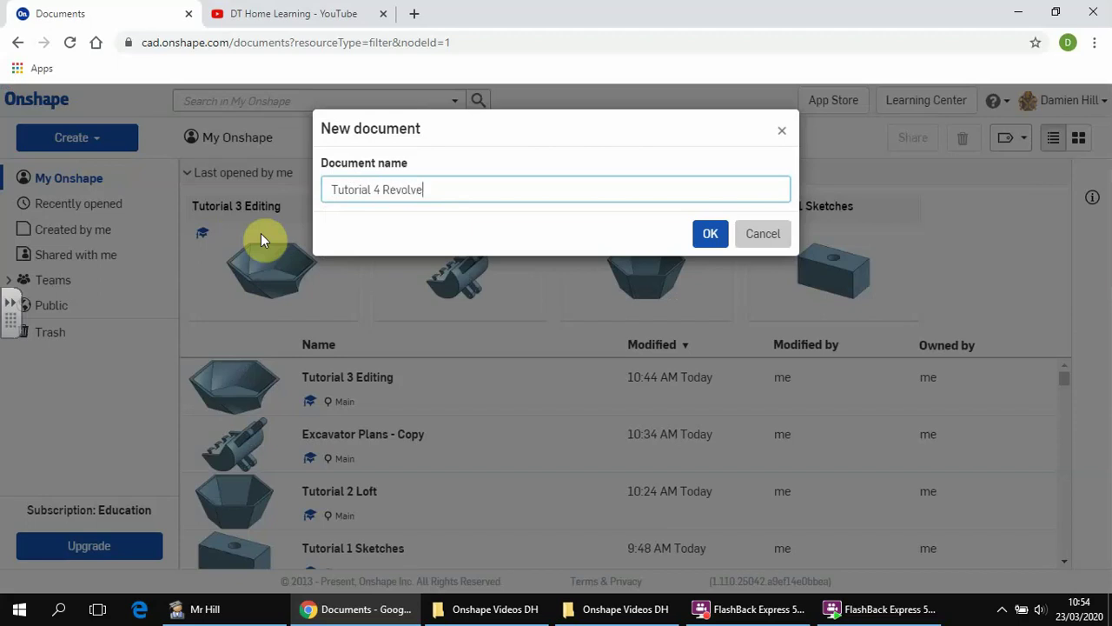
{"action": "key", "text": "Return"}
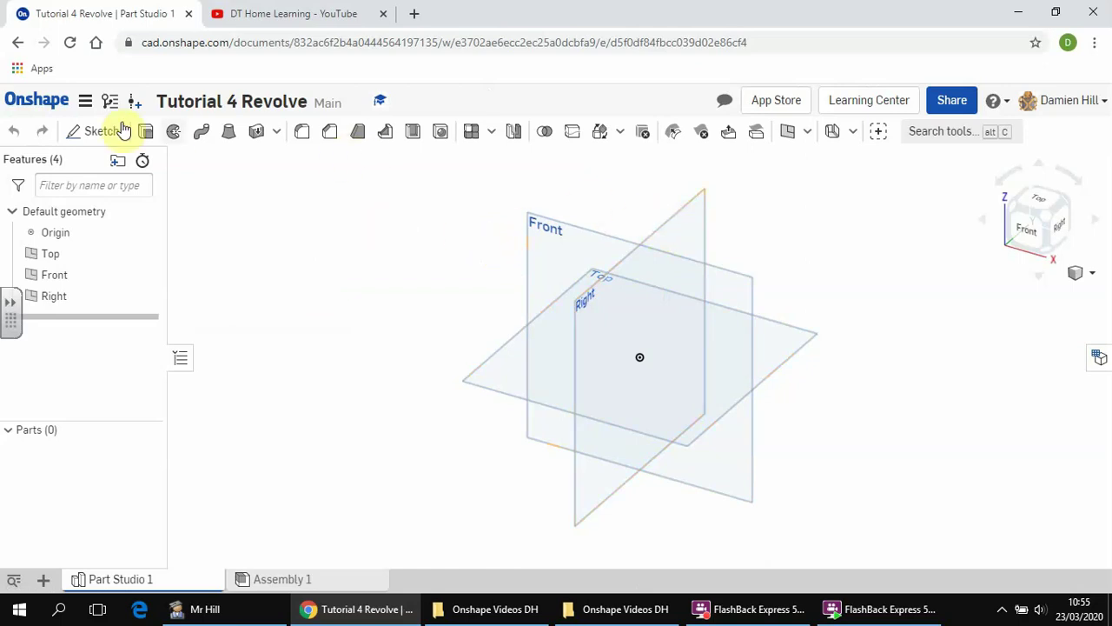
Start a sketch on the Front plane and view it face-on.
{"action": "left_click", "coordinate": [91, 130]}
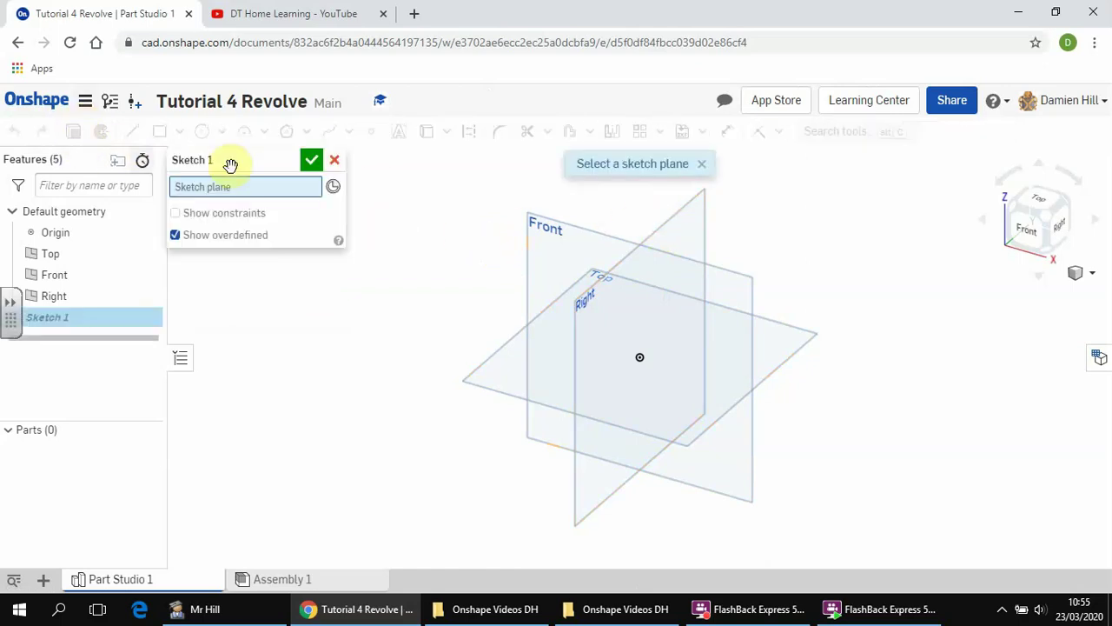
{"action": "left_click", "coordinate": [532, 252]}
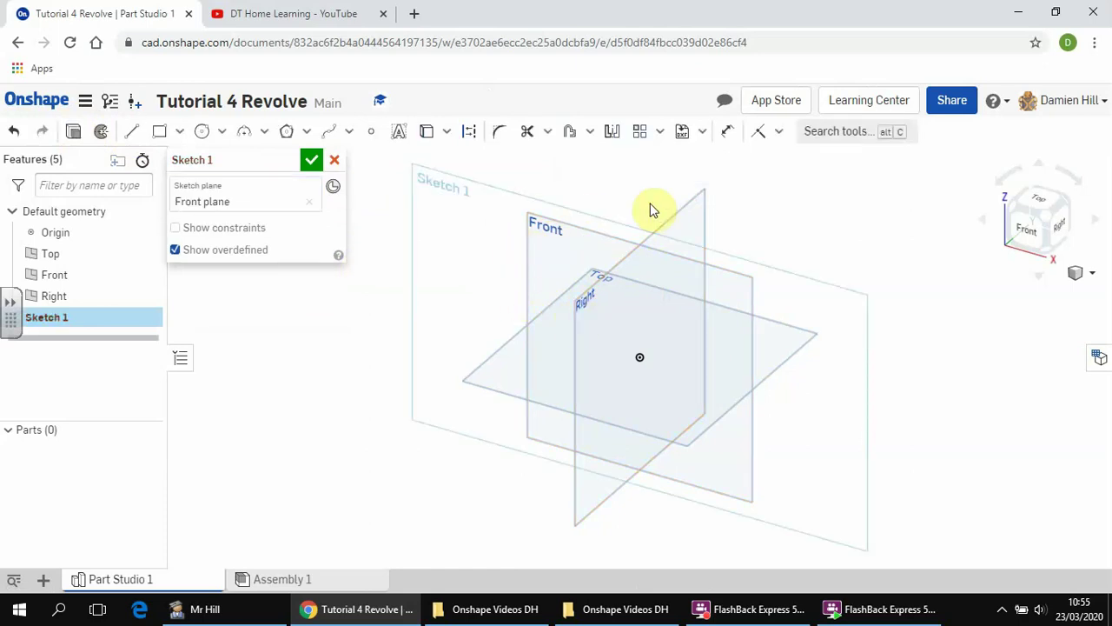
{"action": "left_click", "coordinate": [1024, 230]}
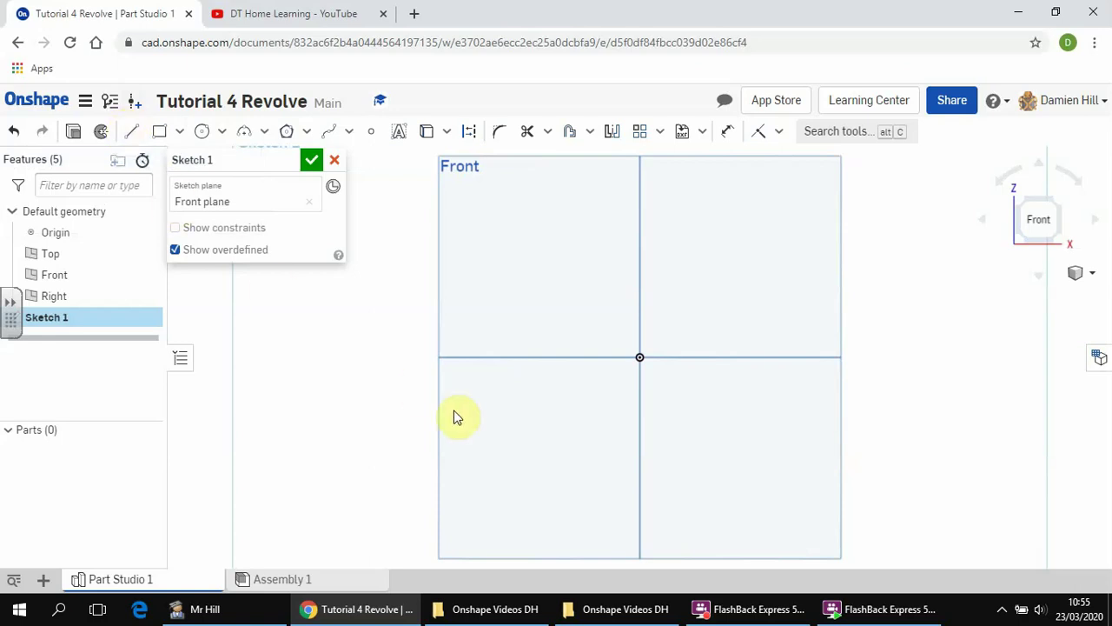
Sketch a closed tapered half-profile from the origin: vertical line about 71 mm, upper edge about 47 mm, slanted side, base about 33 mm.
{"action": "key", "text": "l"}
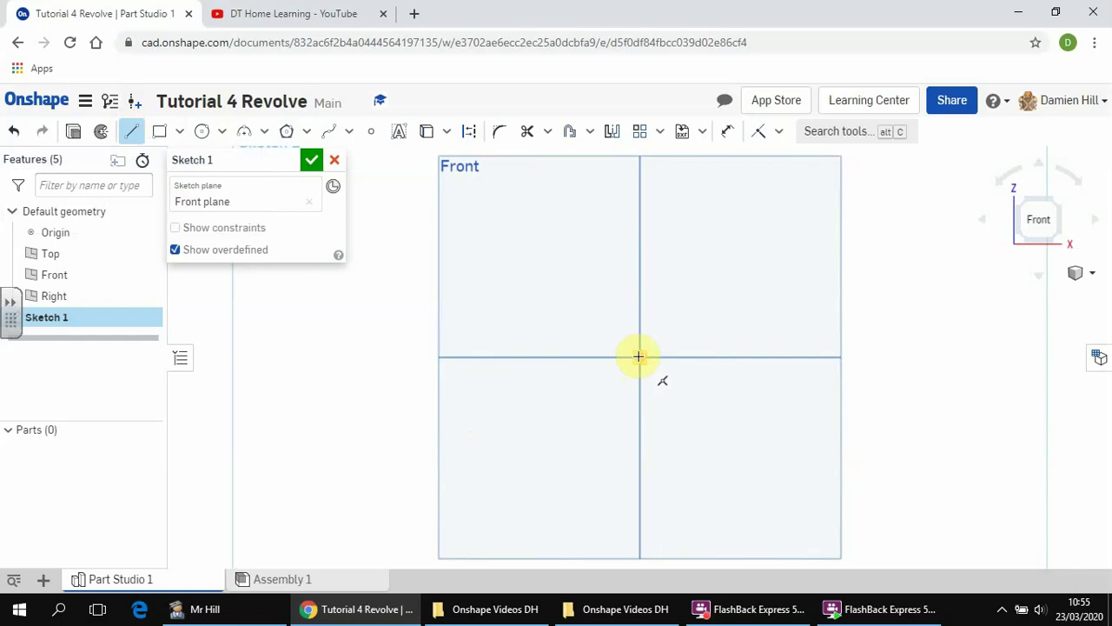
{"action": "left_click", "coordinate": [638, 357]}
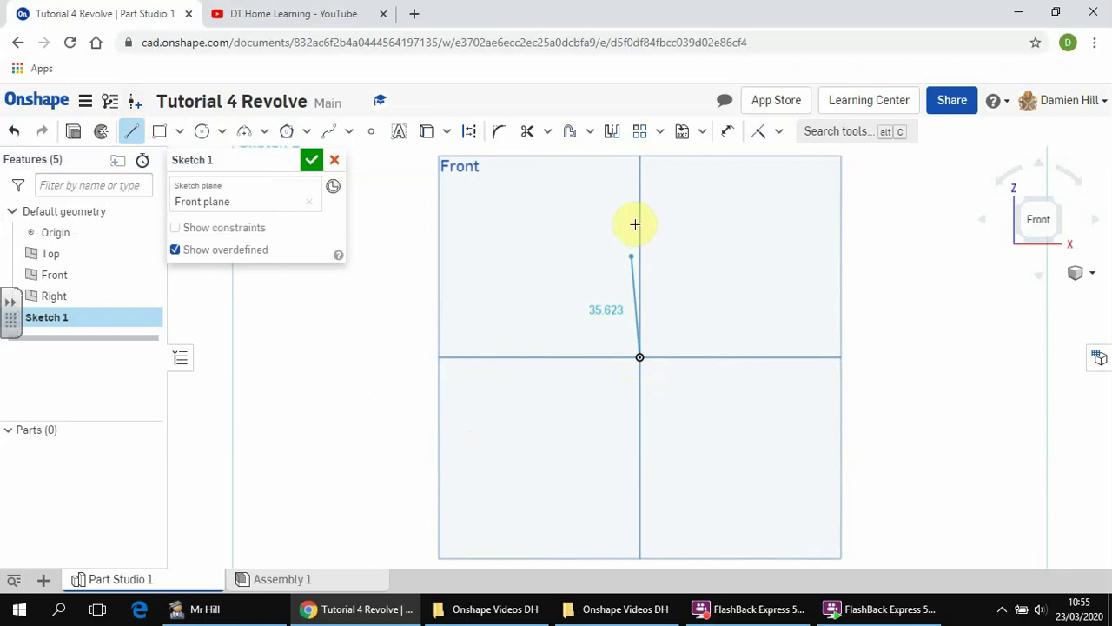
{"action": "left_click", "coordinate": [637, 166]}
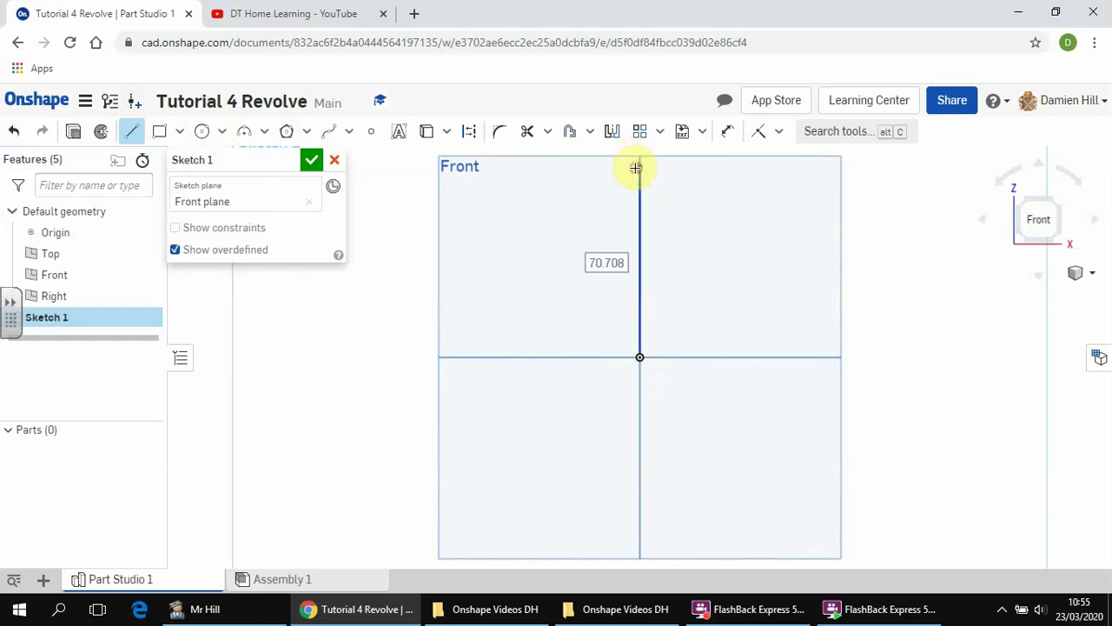
{"action": "left_click", "coordinate": [513, 167]}
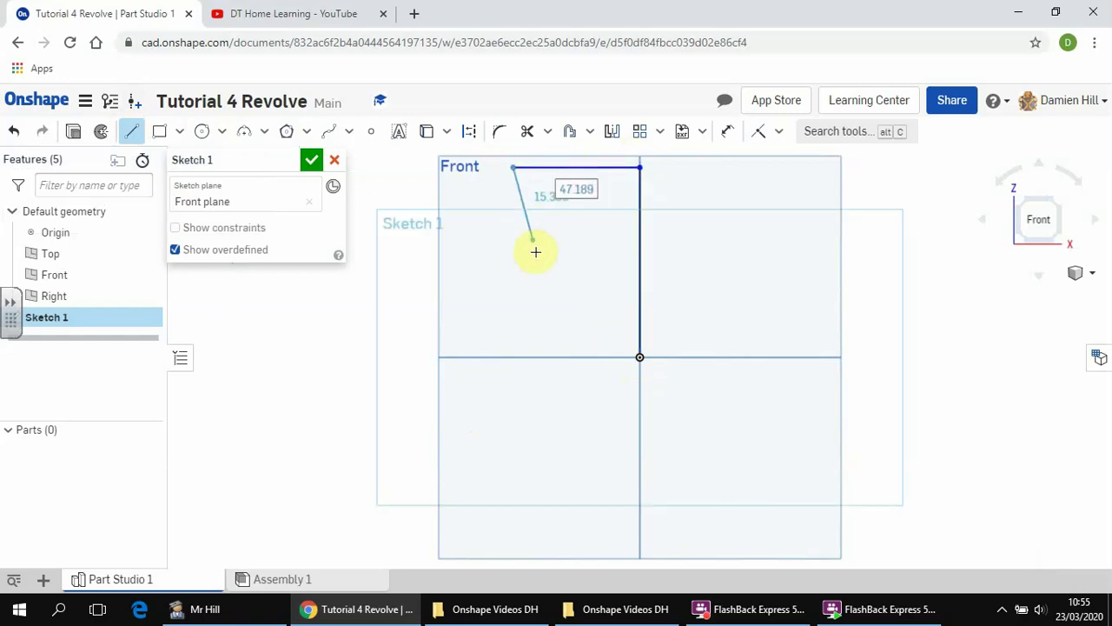
{"action": "left_click", "coordinate": [550, 356]}
{"action": "left_click", "coordinate": [638, 356]}
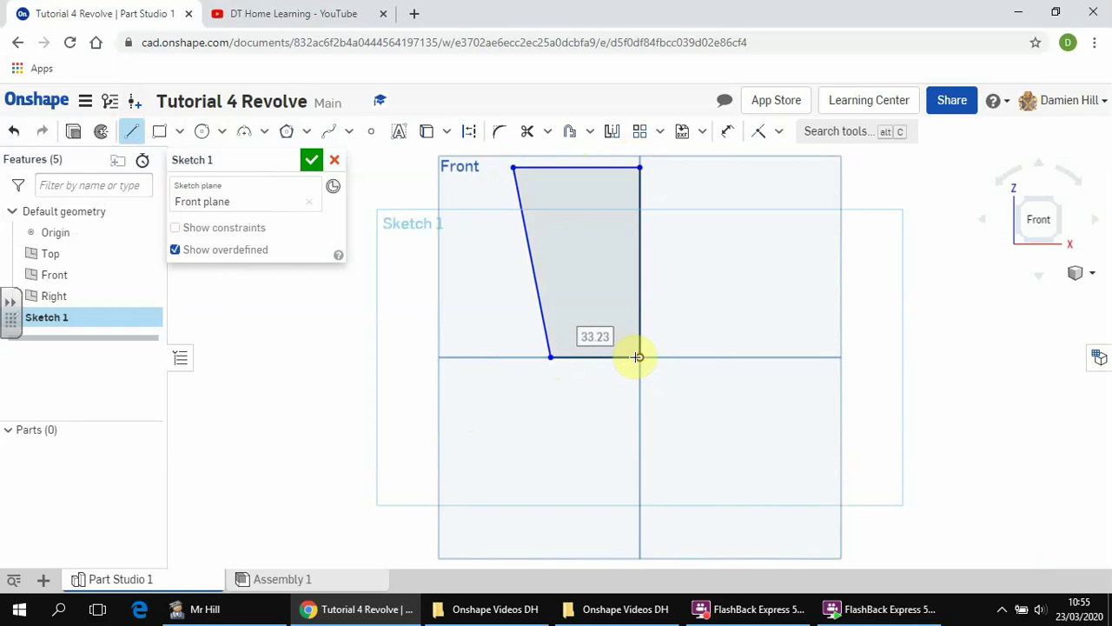
{"action": "key", "text": "Escape"}
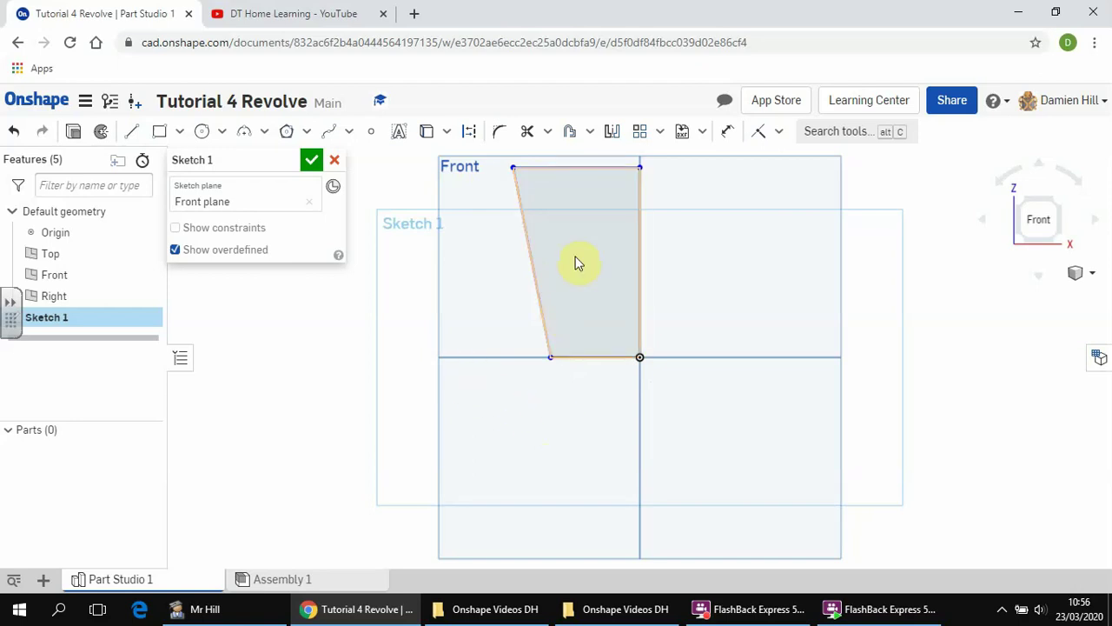
{"action": "double_click", "coordinate": [639, 285]}
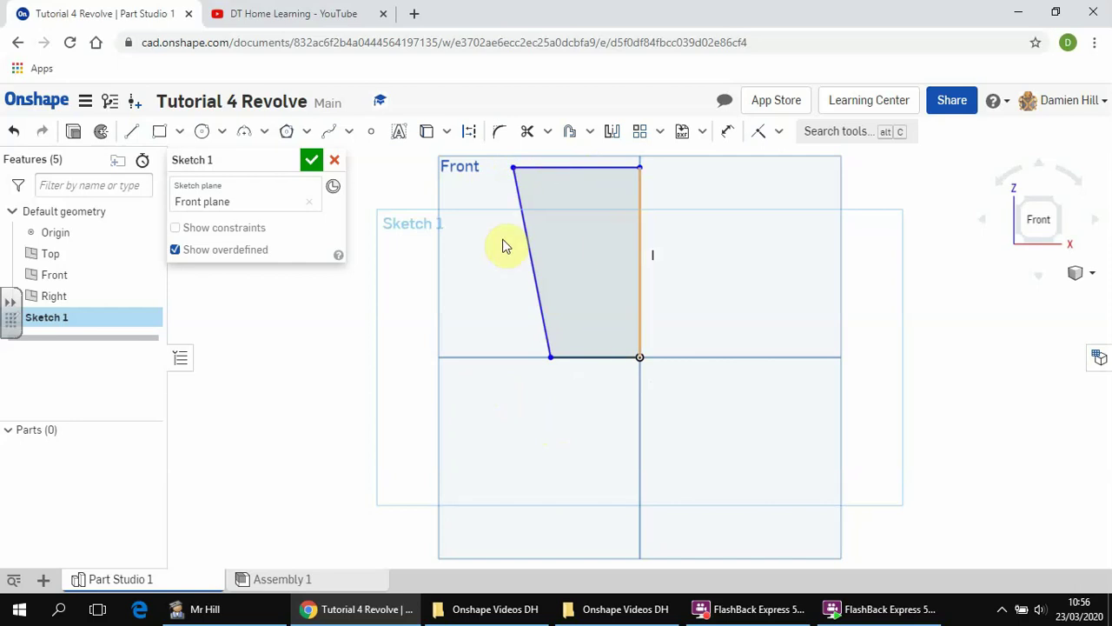
{"action": "left_click", "coordinate": [490, 293]}
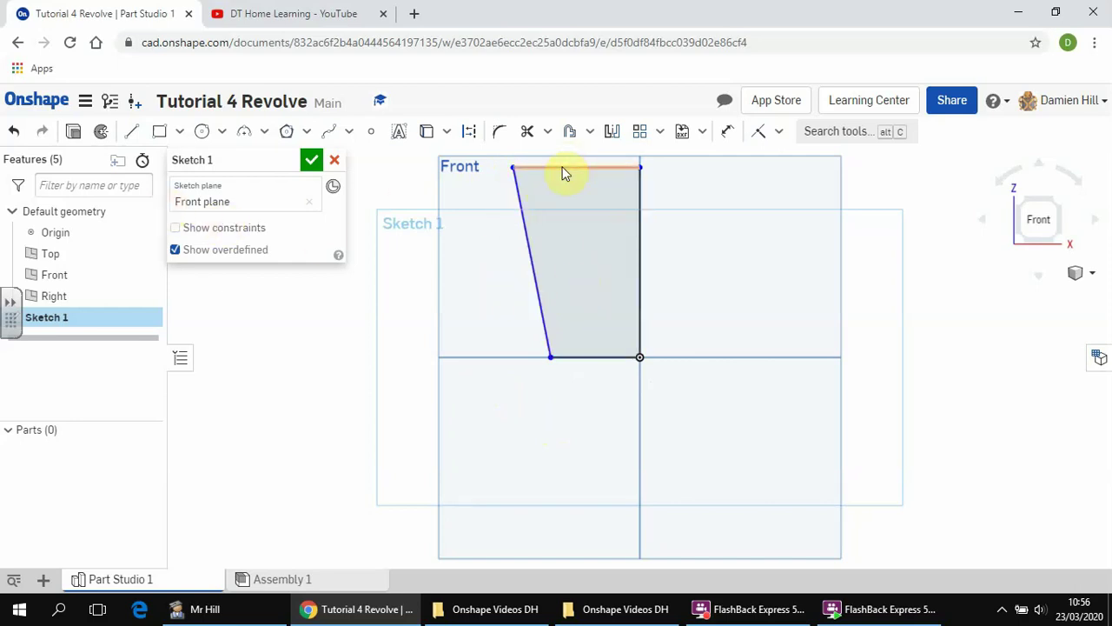
Dimension the profile's base line to 35 mm.
{"action": "left_click", "coordinate": [734, 130]}
{"action": "left_click", "coordinate": [593, 357]}
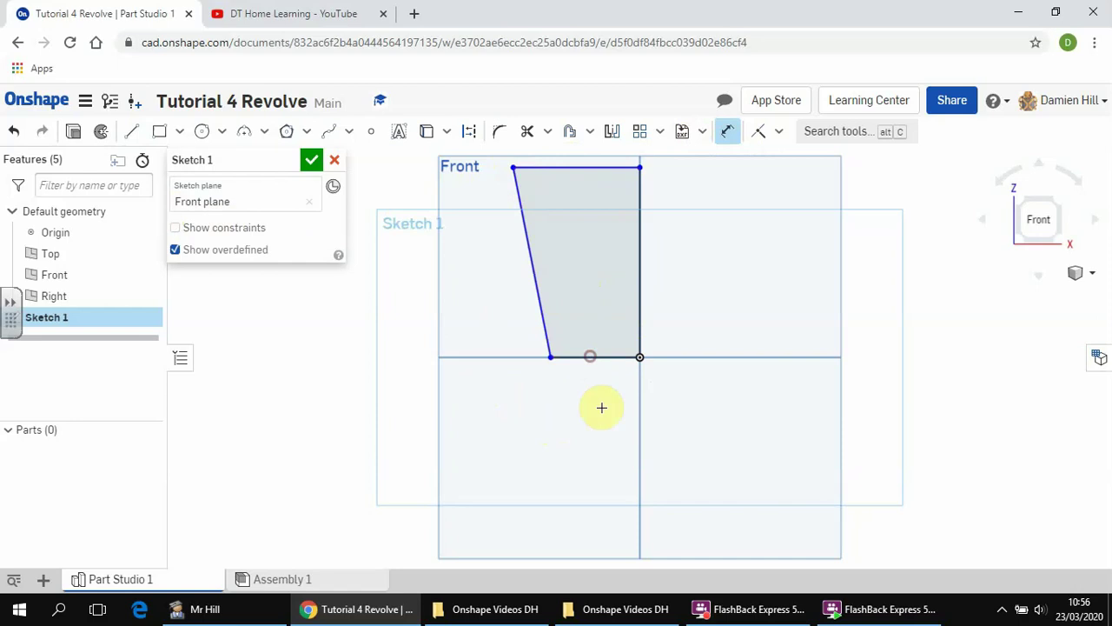
{"action": "left_click", "coordinate": [601, 408]}
{"action": "type", "text": "30"}
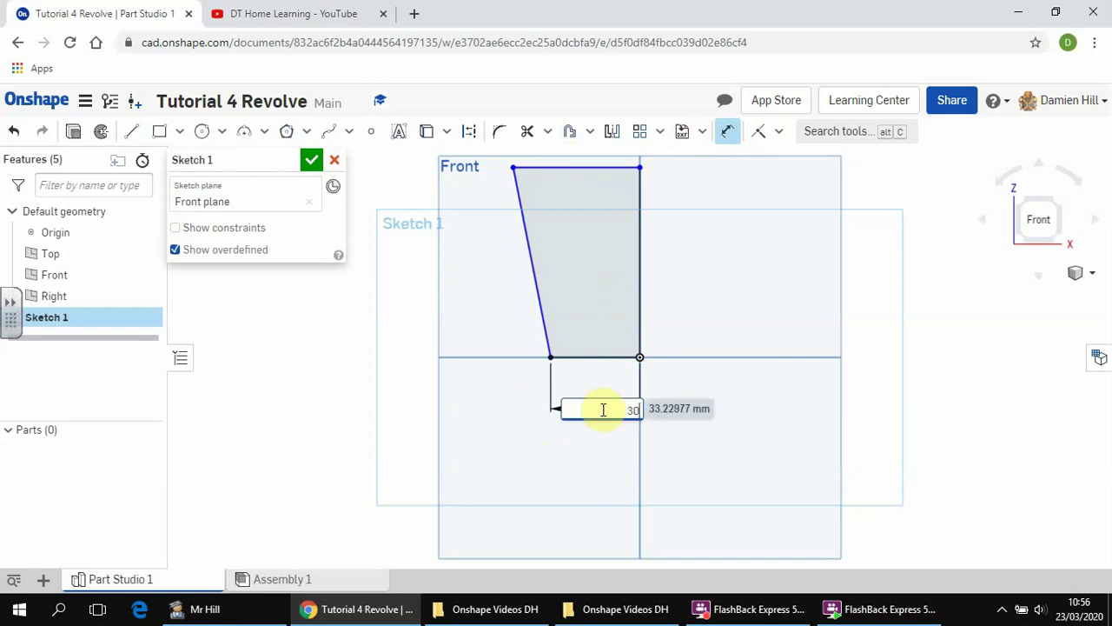
{"action": "key", "text": "BackSpace"}
{"action": "type", "text": "5"}
{"action": "key", "text": "Return"}
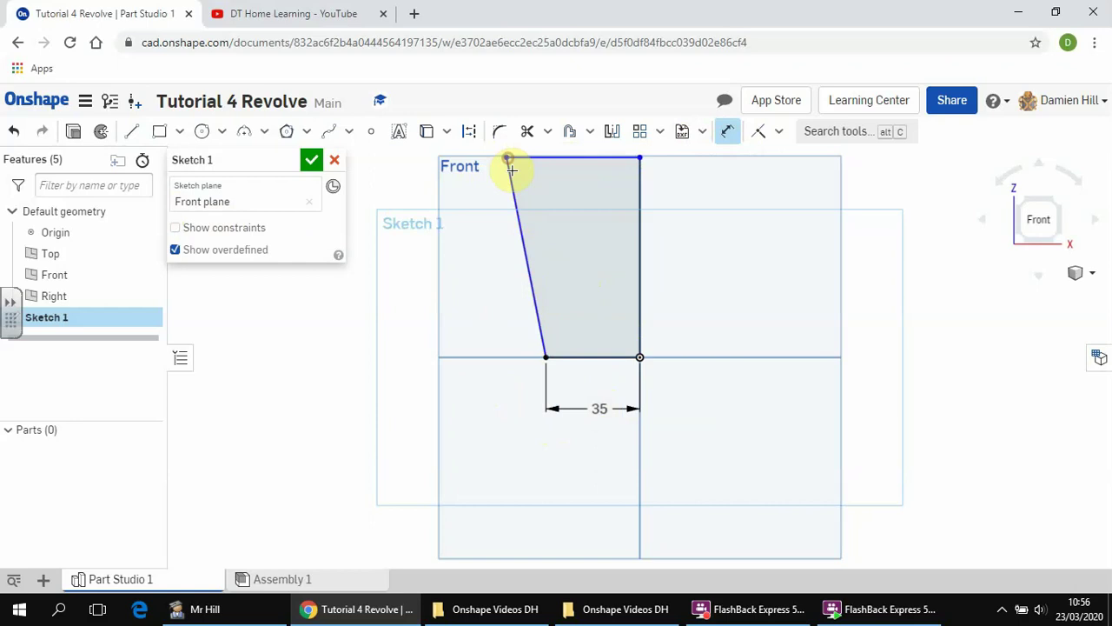
Dimension the vertical height between the ends of the slanted side to 75 mm.
{"action": "left_click", "coordinate": [543, 345]}
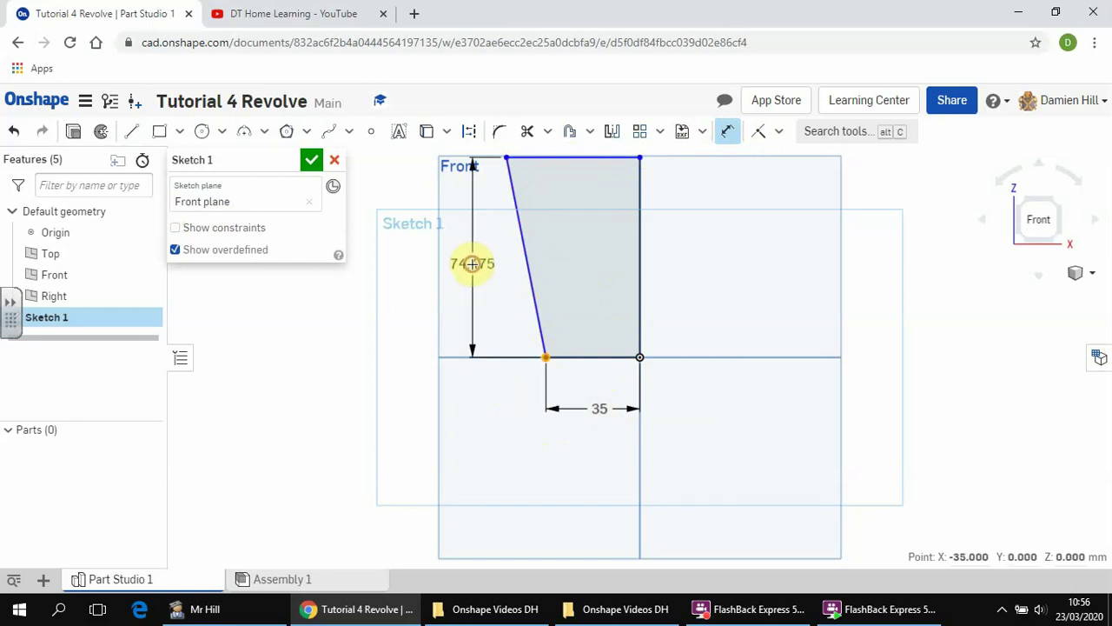
{"action": "left_click", "coordinate": [473, 266]}
{"action": "type", "text": "75"}
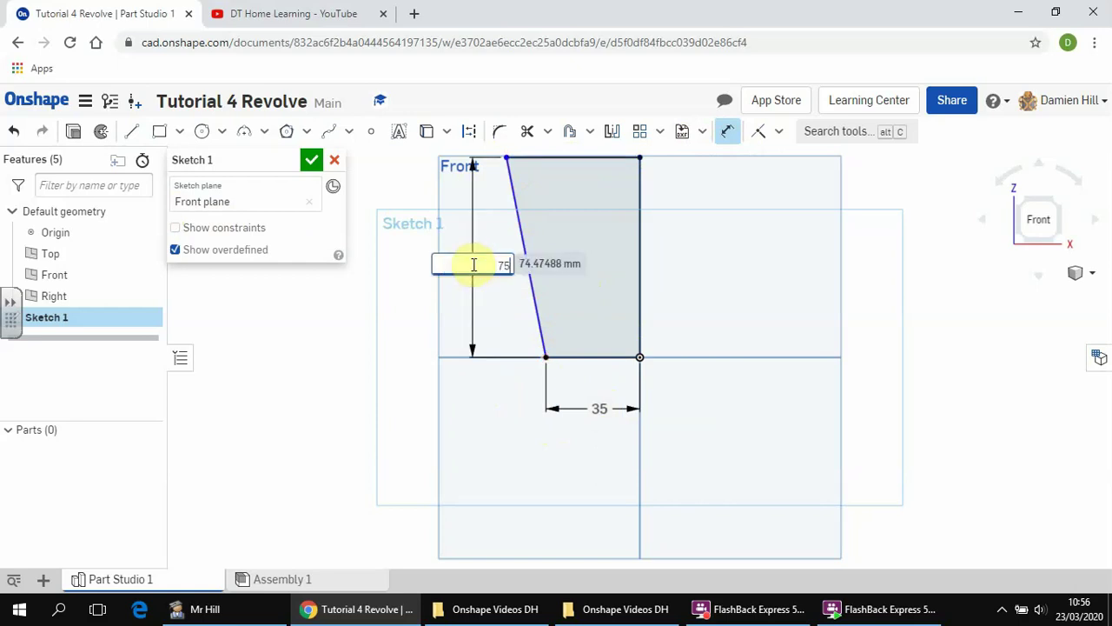
{"action": "key", "text": "Return"}
Dimension the profile's upper horizontal edge to 50 mm.
{"action": "scroll", "coordinate": [515, 230], "scroll_direction": "up", "scroll_amount": 2}
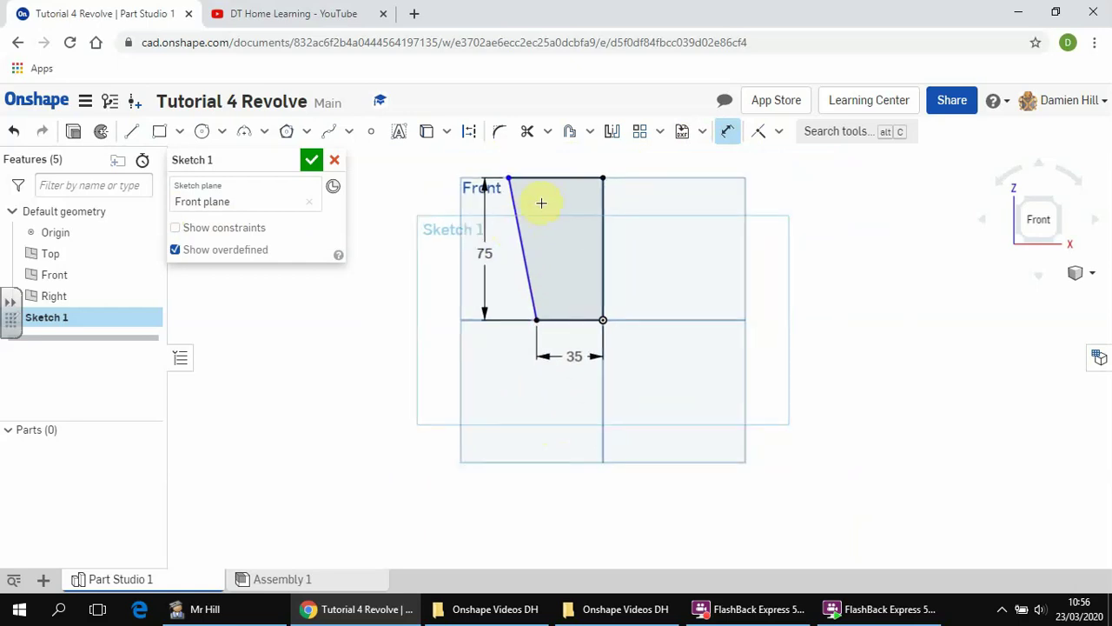
{"action": "left_click", "coordinate": [601, 214]}
{"action": "key", "text": "Escape"}
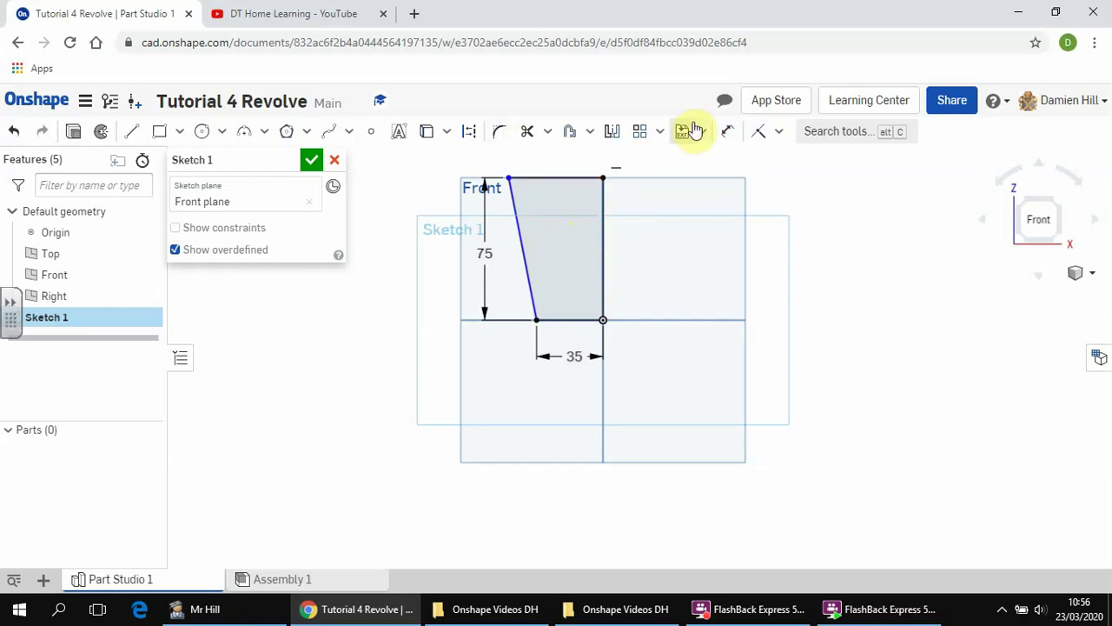
{"action": "left_click", "coordinate": [728, 131]}
{"action": "left_click", "coordinate": [569, 178]}
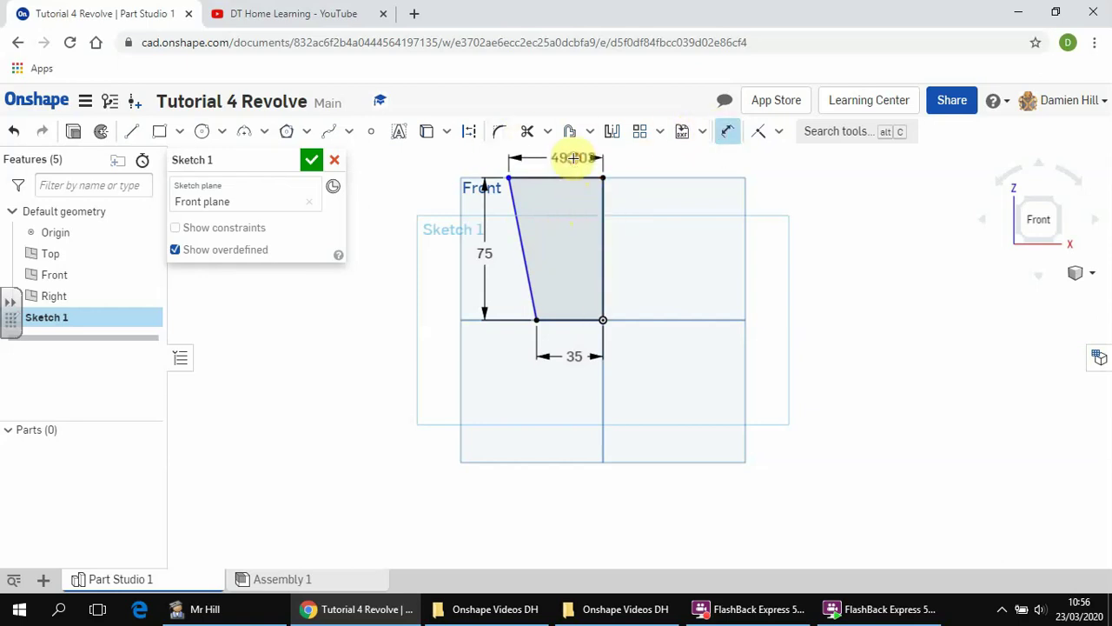
{"action": "left_click", "coordinate": [574, 156]}
{"action": "key", "text": "Return"}
{"action": "double_click", "coordinate": [574, 158]}
{"action": "type", "text": "50"}
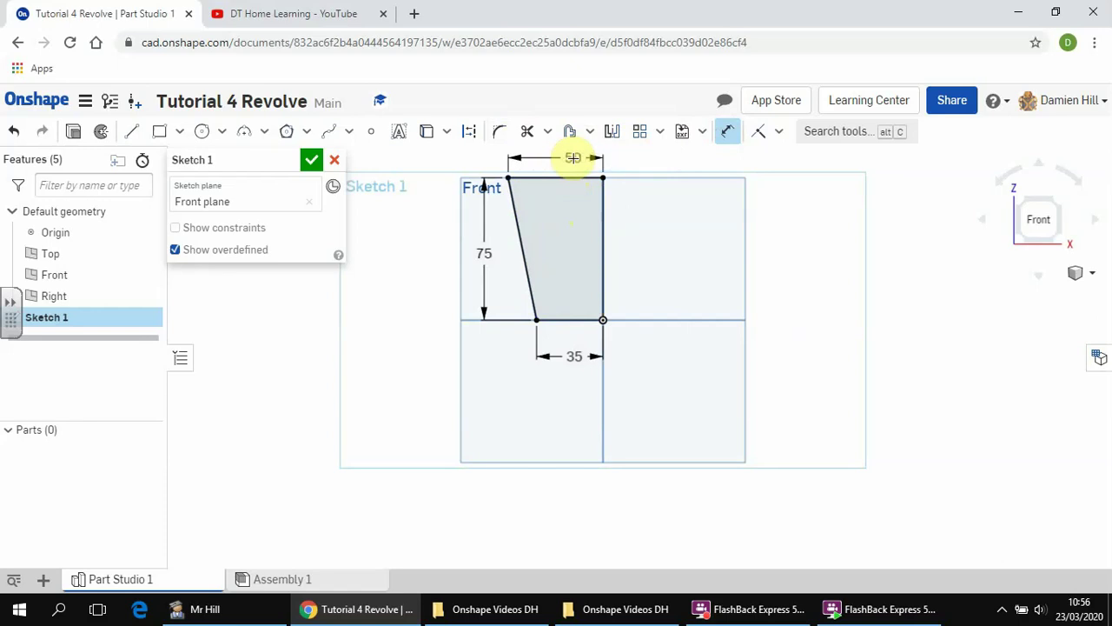
{"action": "key", "text": "Return"}
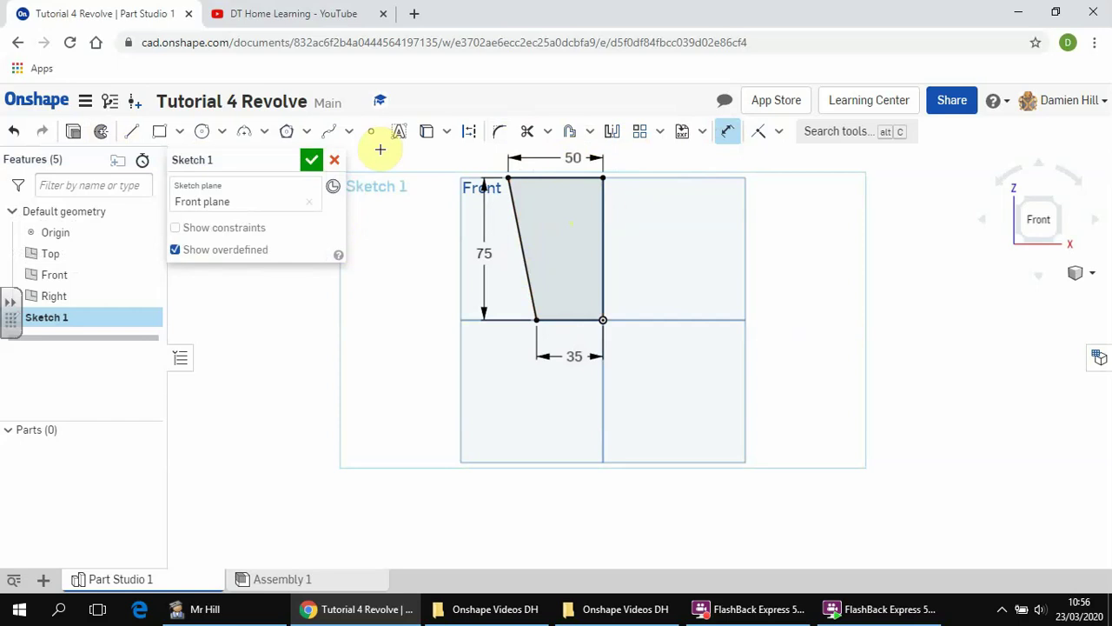
Find the Revolve tool by name and revolve the profile fully about its vertical edge through the origin as a new solid.
{"action": "key", "text": "alt+c"}
{"action": "type", "text": "rev"}
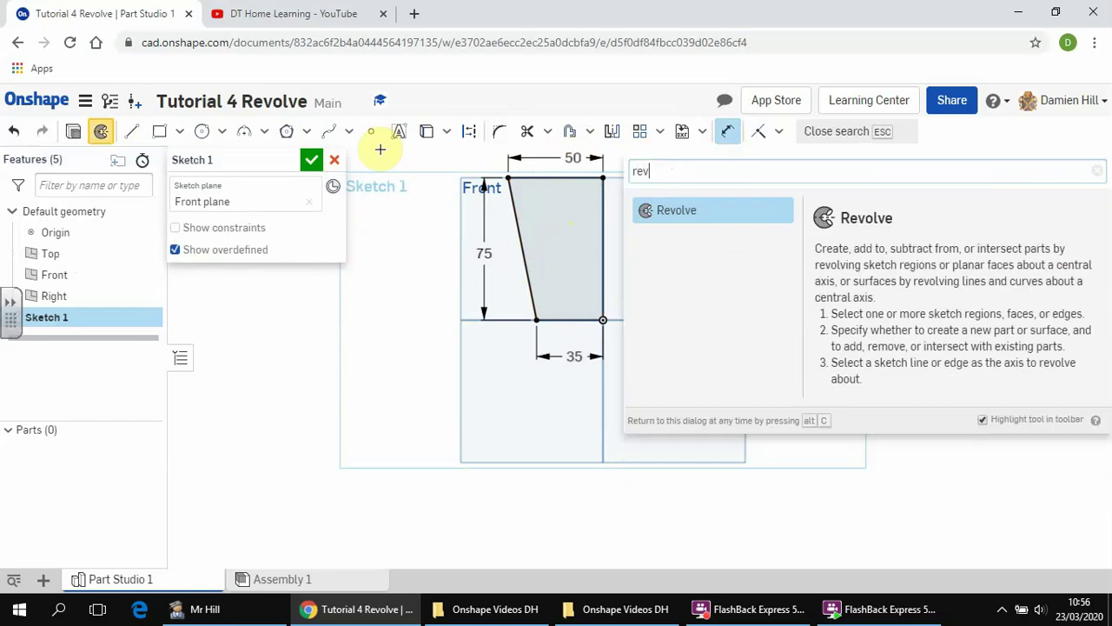
{"action": "type", "text": "olve"}
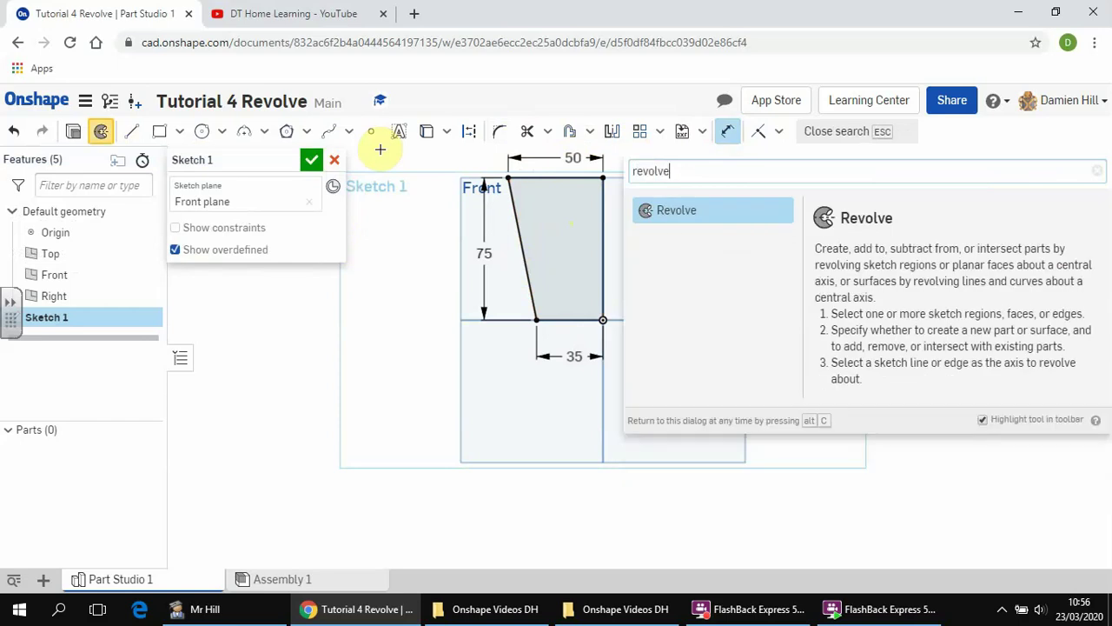
{"action": "left_click", "coordinate": [670, 213]}
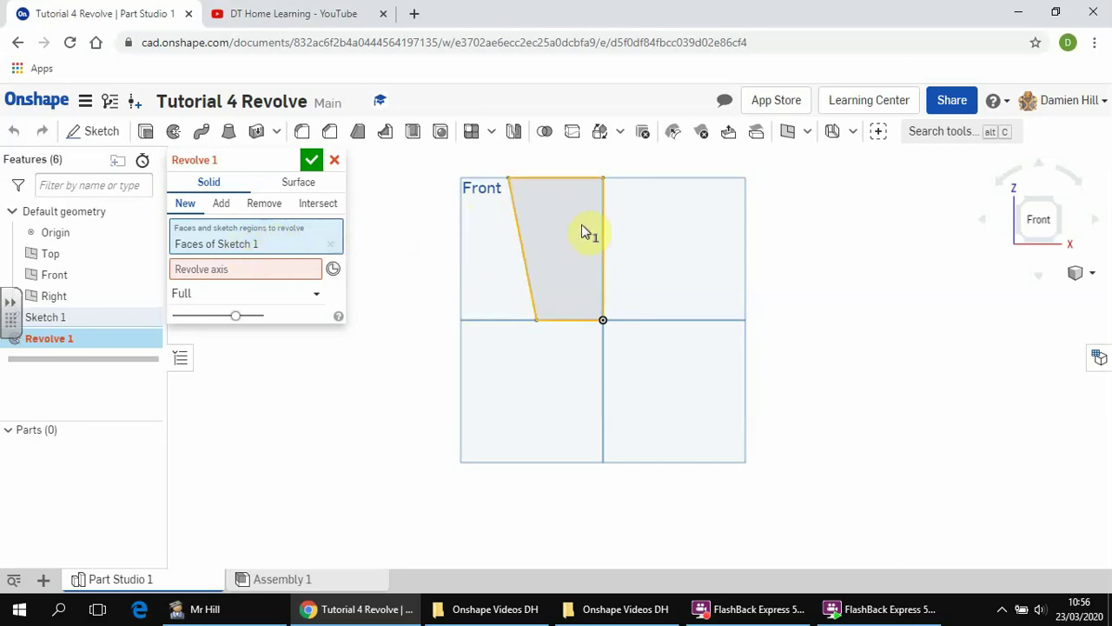
{"action": "left_click", "coordinate": [206, 272]}
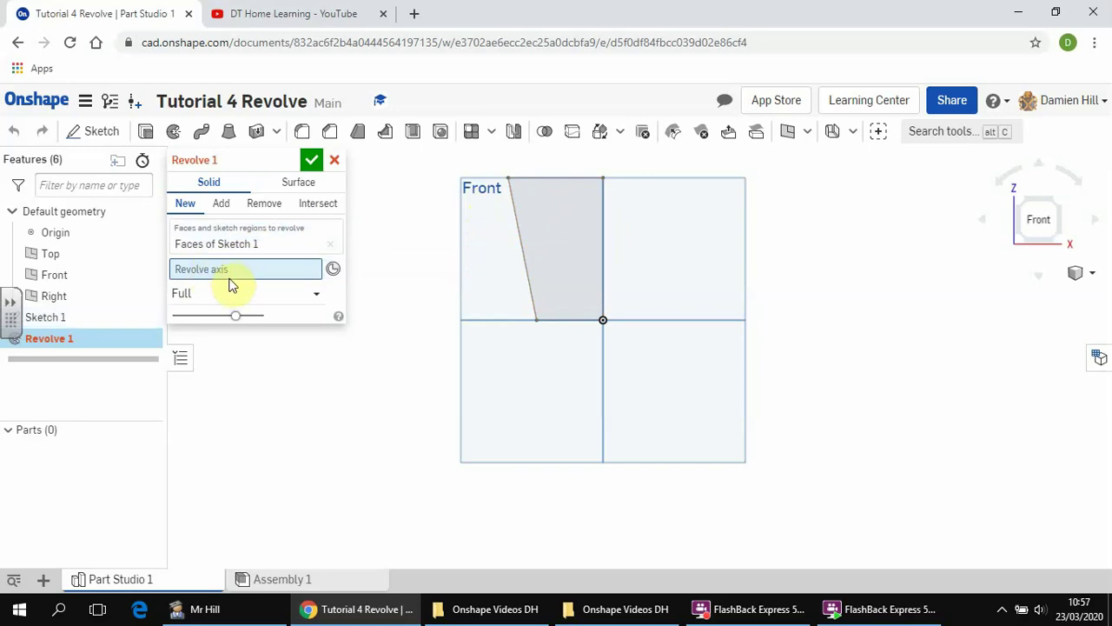
{"action": "left_click", "coordinate": [606, 244]}
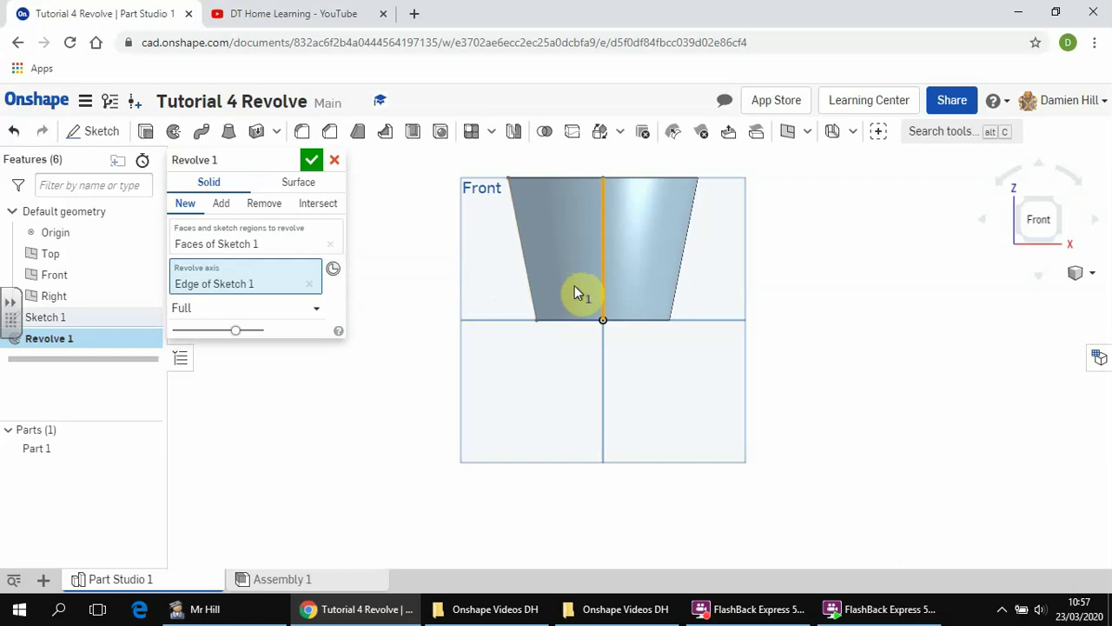
{"action": "key", "text": "Up"}
{"action": "key", "text": "Up"}
{"action": "key", "text": "Right"}
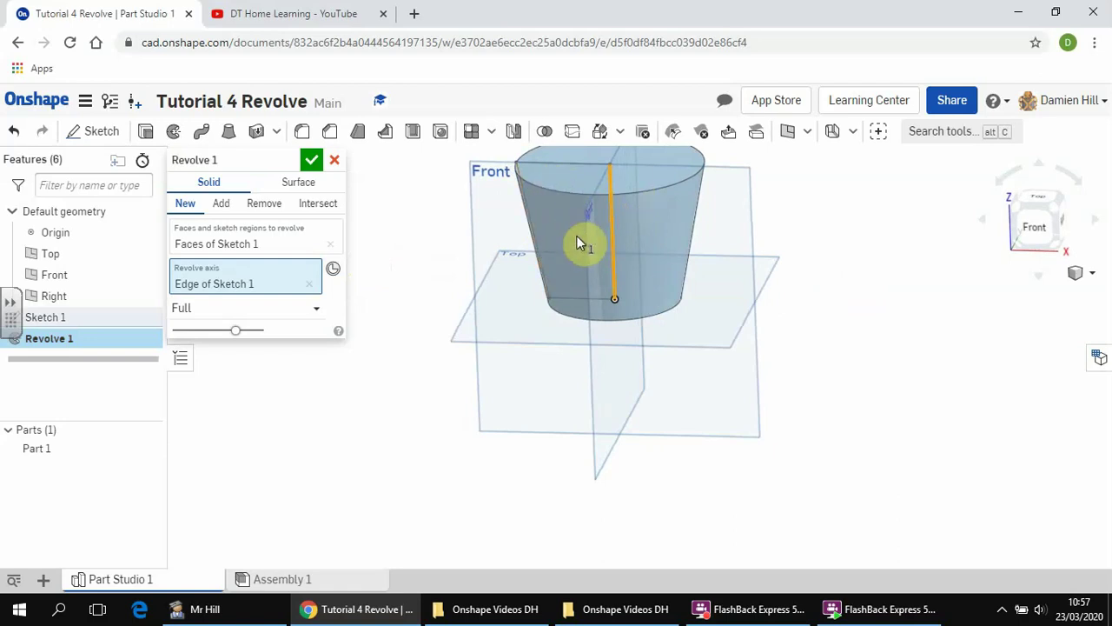
Change the revolve type to One direction.
{"action": "left_click", "coordinate": [312, 310]}
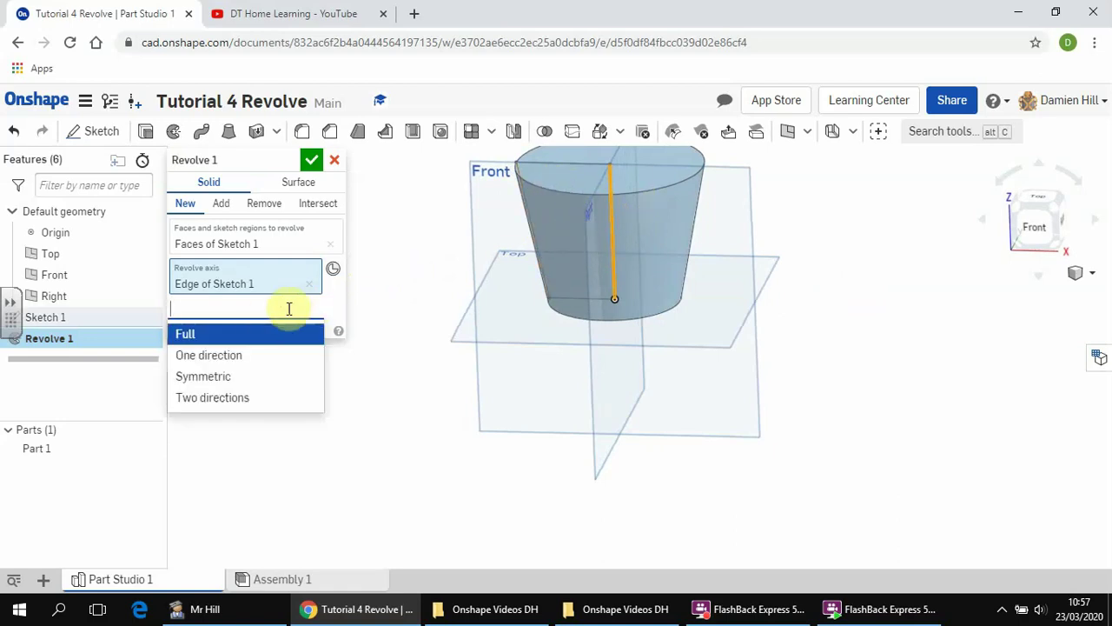
{"action": "left_click", "coordinate": [249, 332]}
{"action": "left_click", "coordinate": [316, 313]}
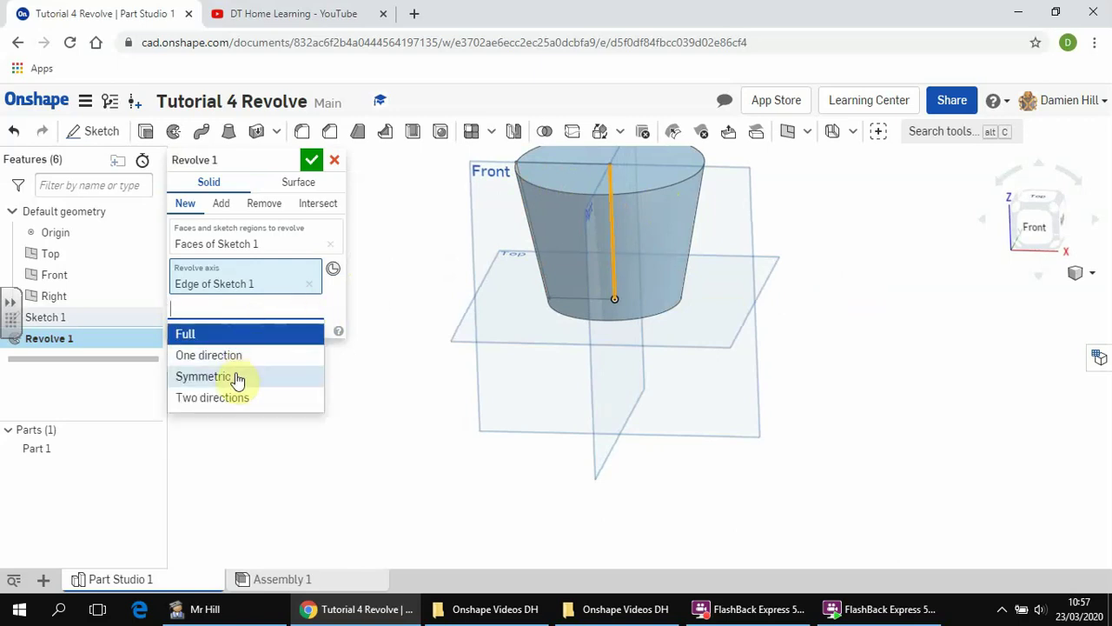
{"action": "left_click", "coordinate": [234, 364]}
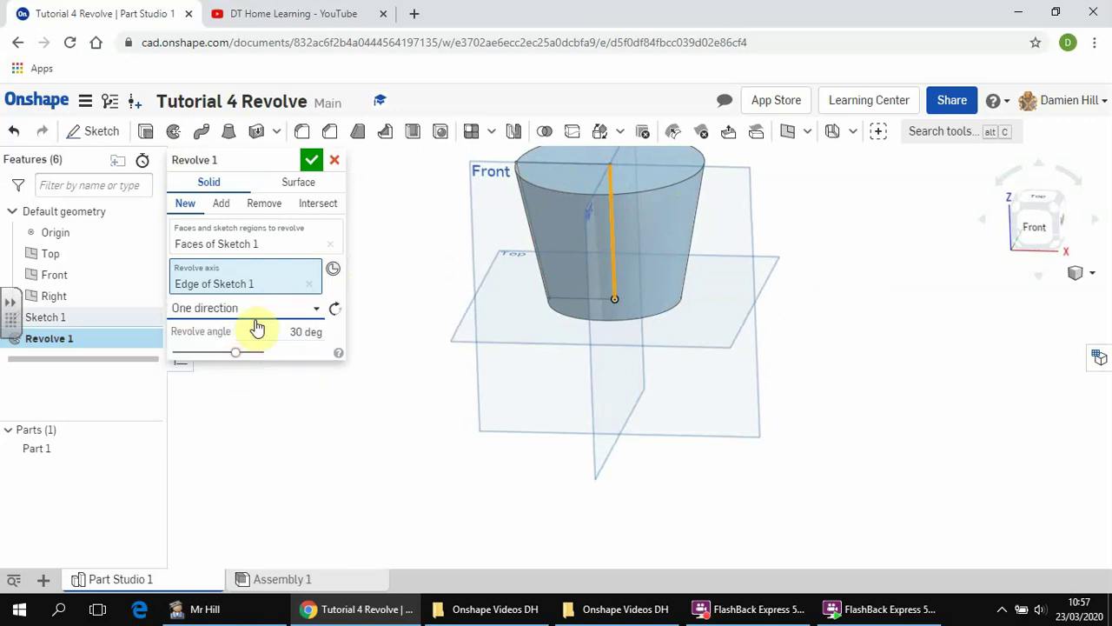
Try one-direction revolve angles of 181 and 260 degrees.
{"action": "left_click", "coordinate": [290, 327]}
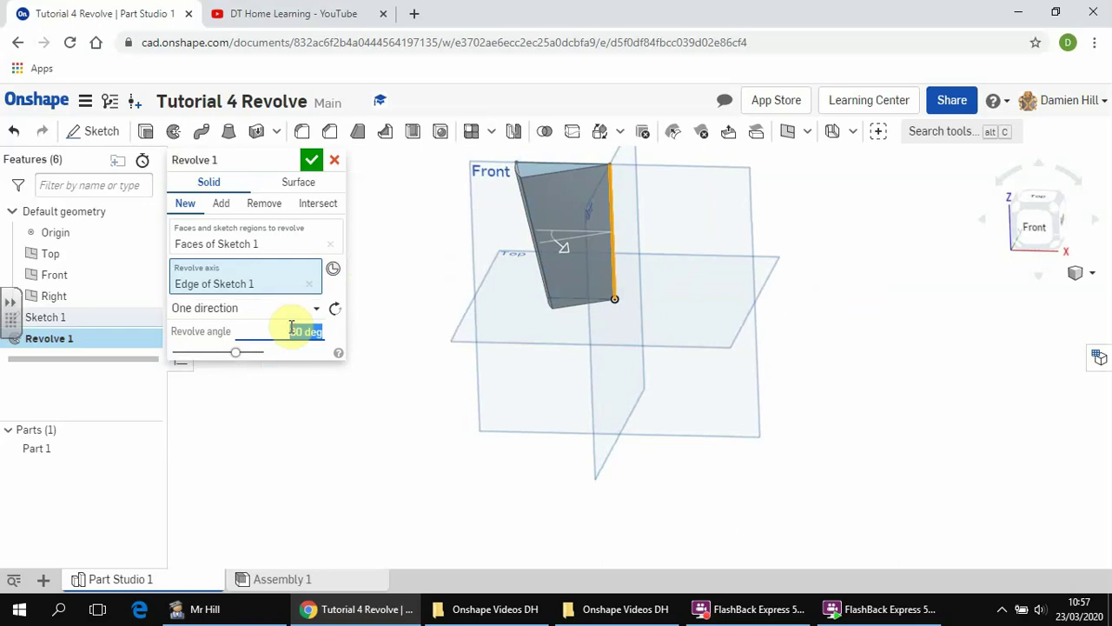
{"action": "type", "text": "181"}
{"action": "key", "text": "Return"}
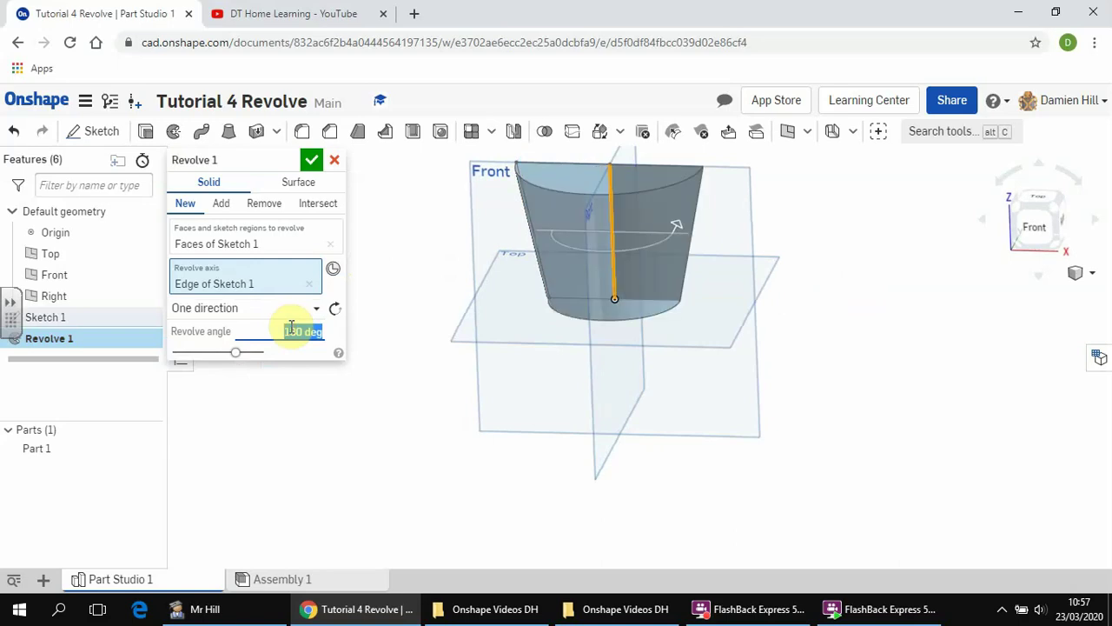
{"action": "scroll", "coordinate": [414, 325], "scroll_direction": "down", "scroll_amount": 1}
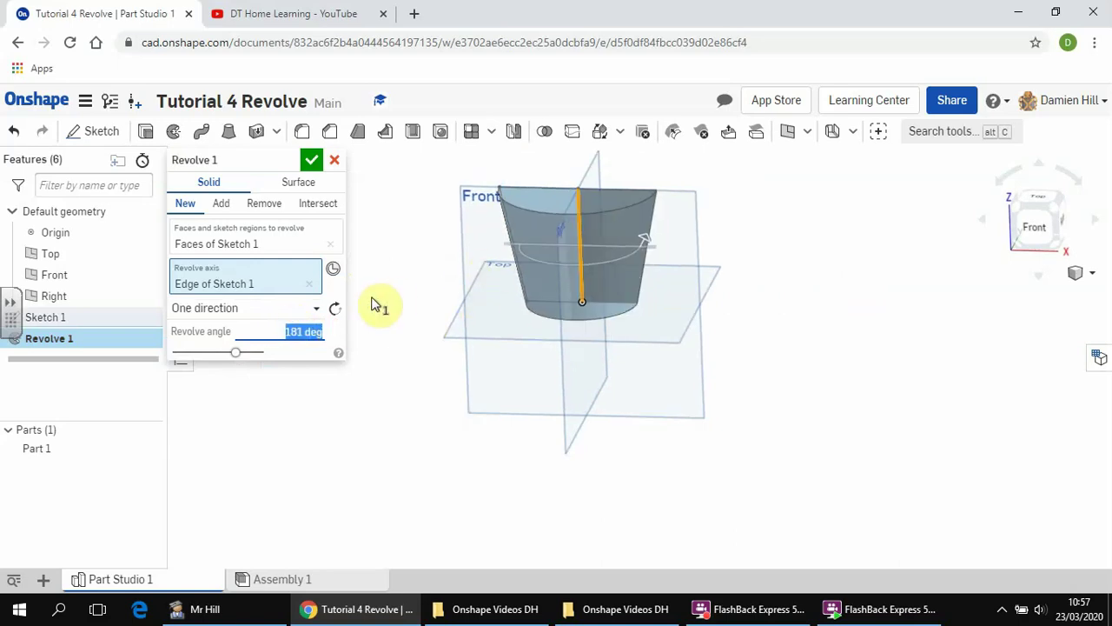
{"action": "key", "text": "BackSpace"}
{"action": "type", "text": "260"}
{"action": "key", "text": "Return"}
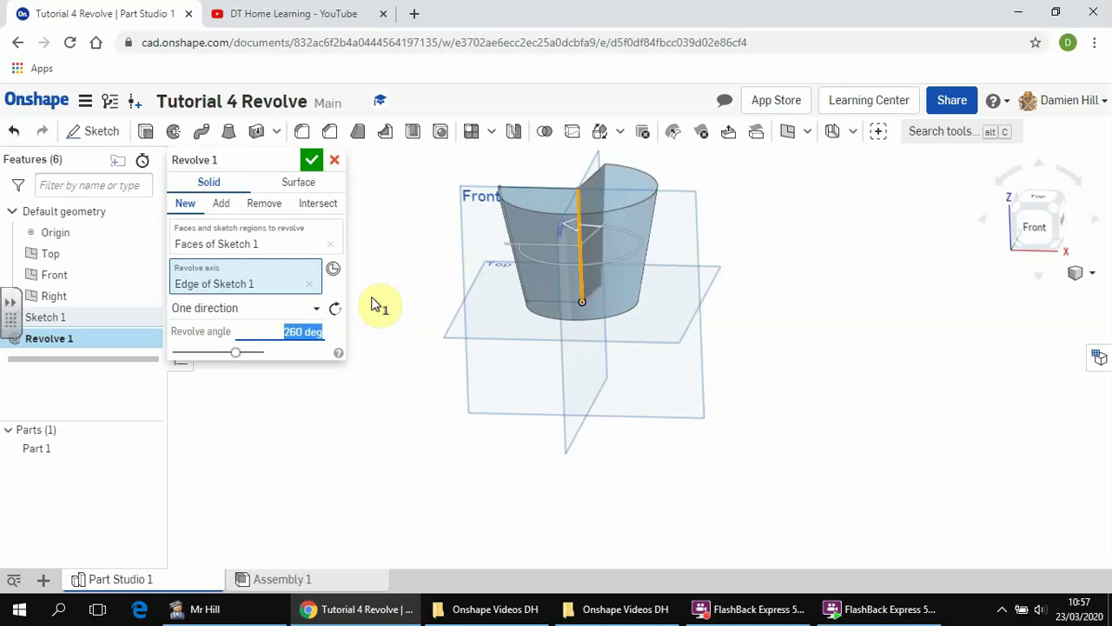
Set the revolve type back to Full and complete the revolve.
{"action": "left_click", "coordinate": [318, 310]}
{"action": "left_click", "coordinate": [291, 335]}
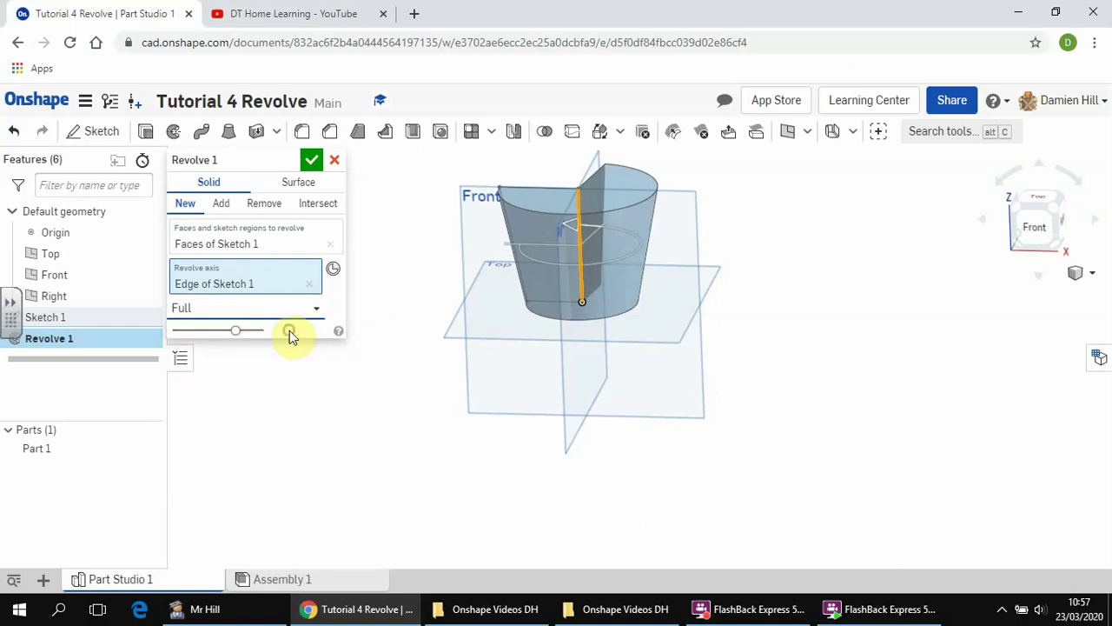
{"action": "left_click", "coordinate": [312, 164]}
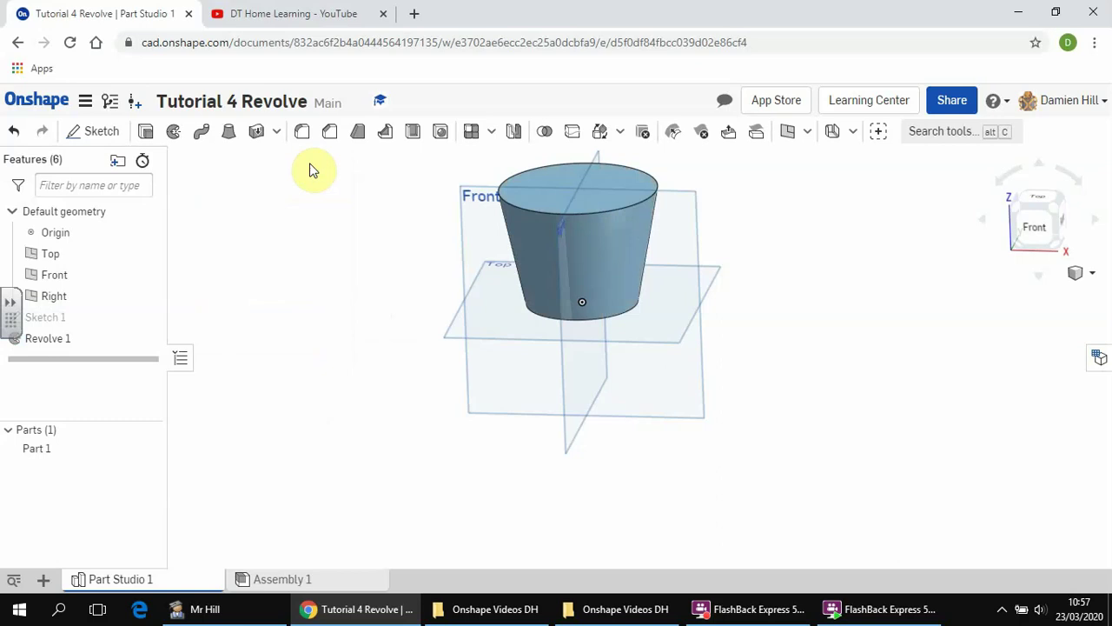
Shell the tapered solid with a 5 mm wall thickness, removing its upper circular face.
{"action": "left_click", "coordinate": [1050, 210]}
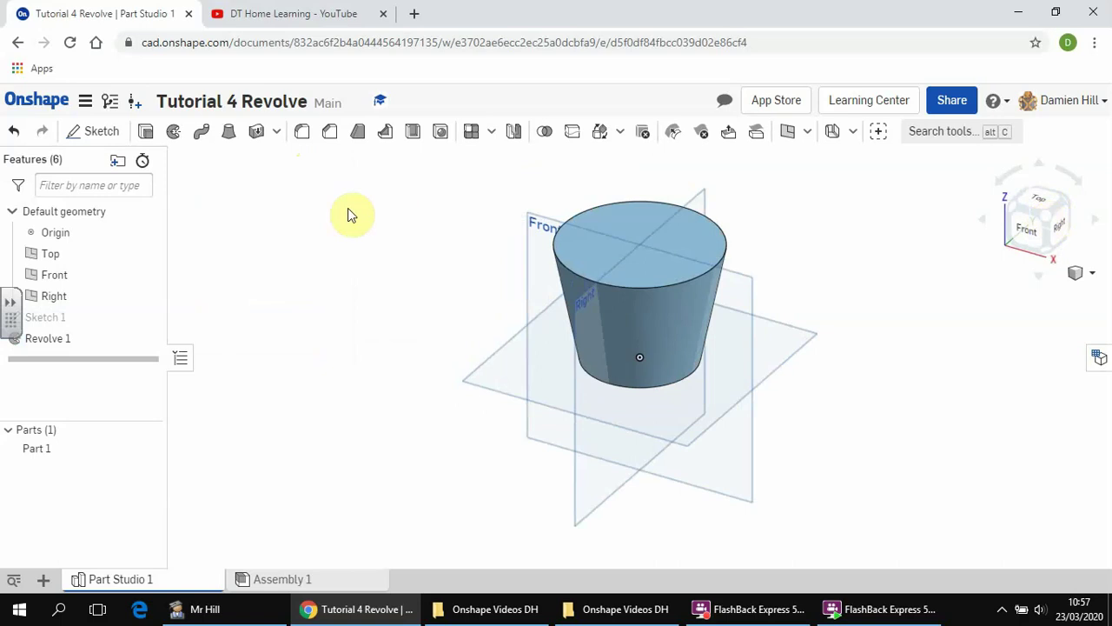
{"action": "left_click", "coordinate": [416, 134]}
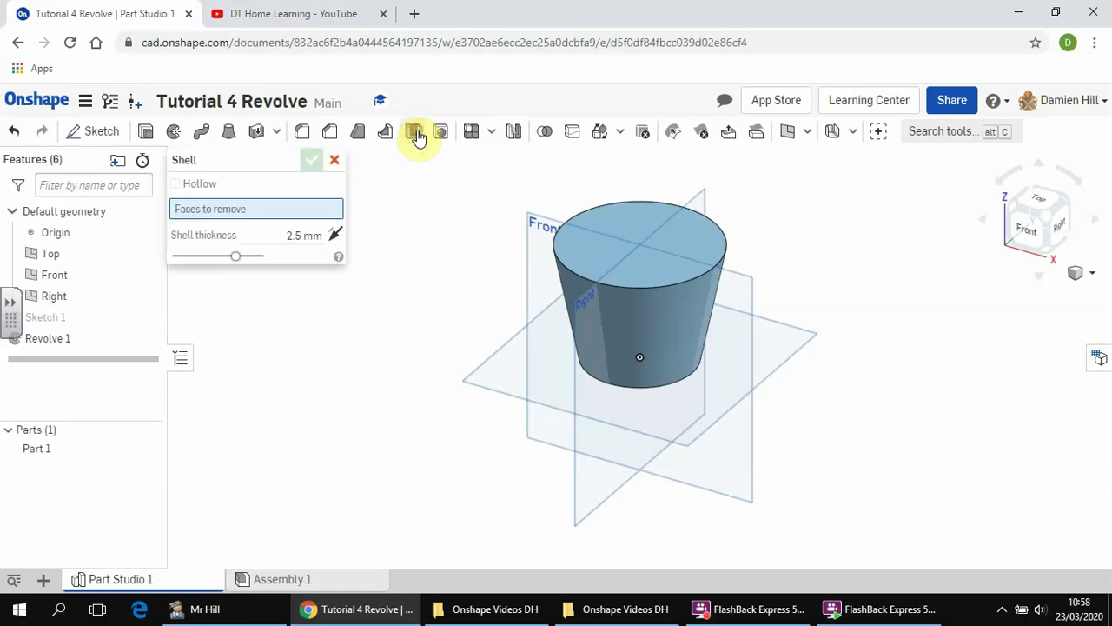
{"action": "left_click", "coordinate": [634, 250]}
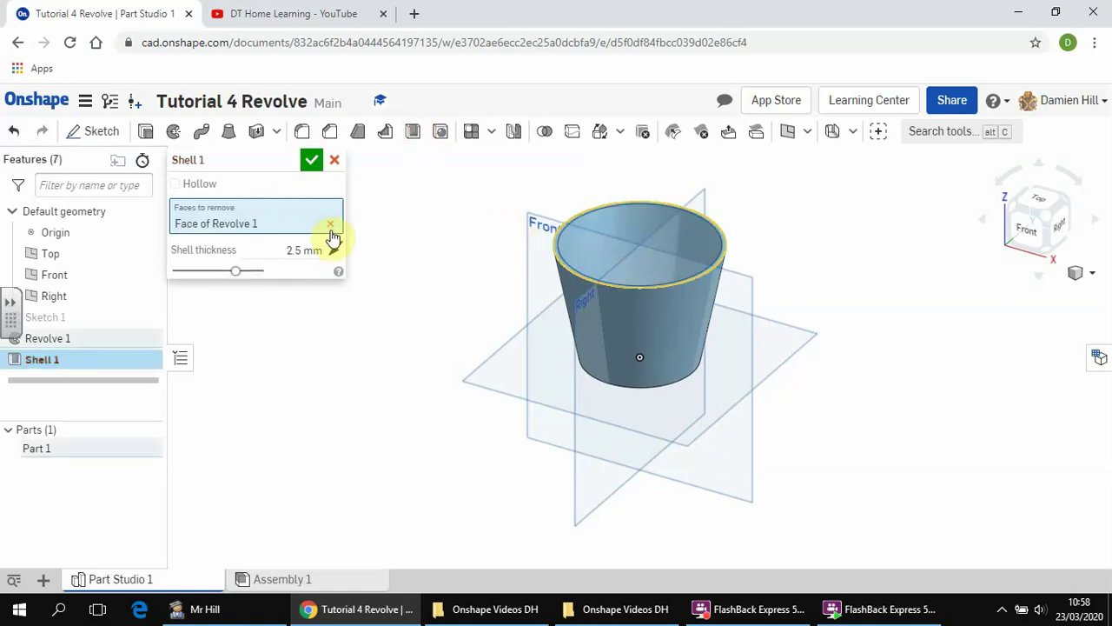
{"action": "left_click", "coordinate": [294, 250]}
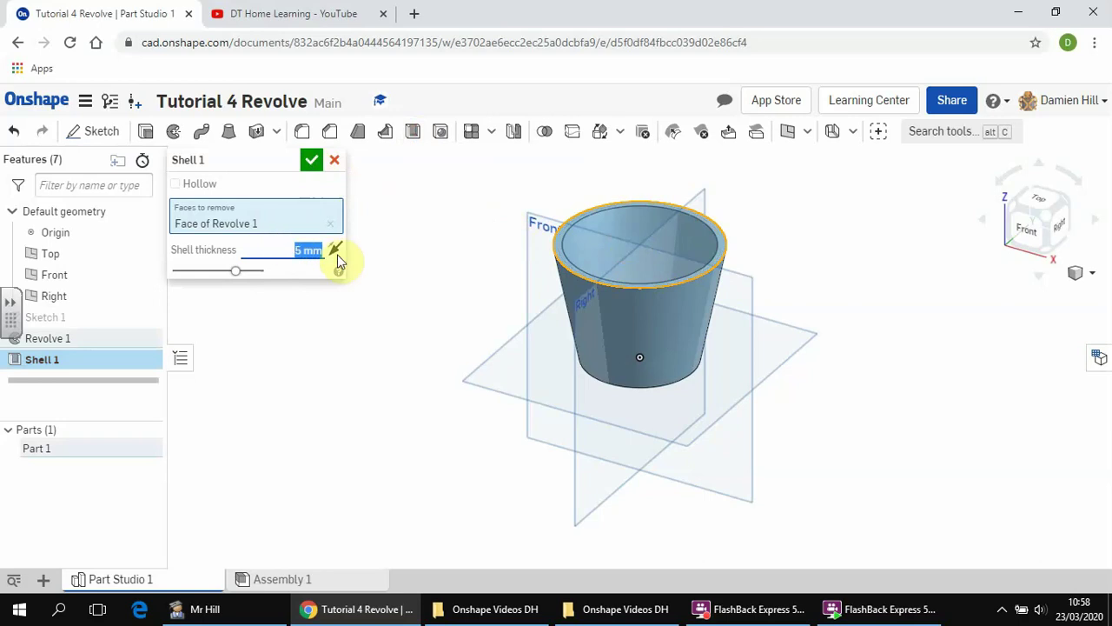
{"action": "left_click", "coordinate": [311, 159]}
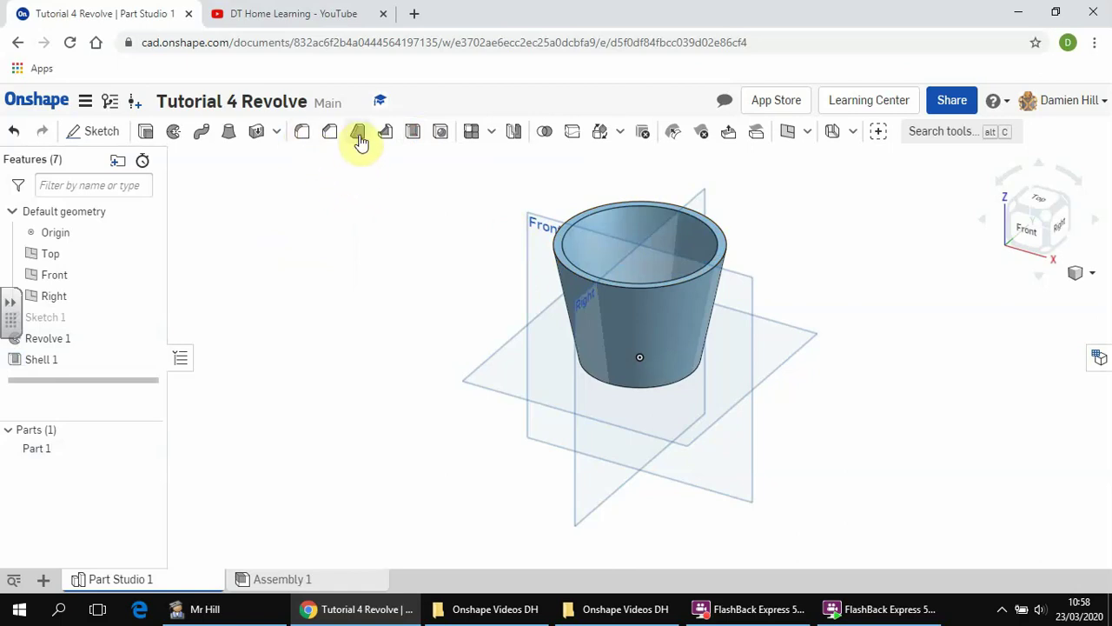
Fillet the outer and inner rim edges of the cup with a 2 mm radius.
{"action": "left_click", "coordinate": [302, 136]}
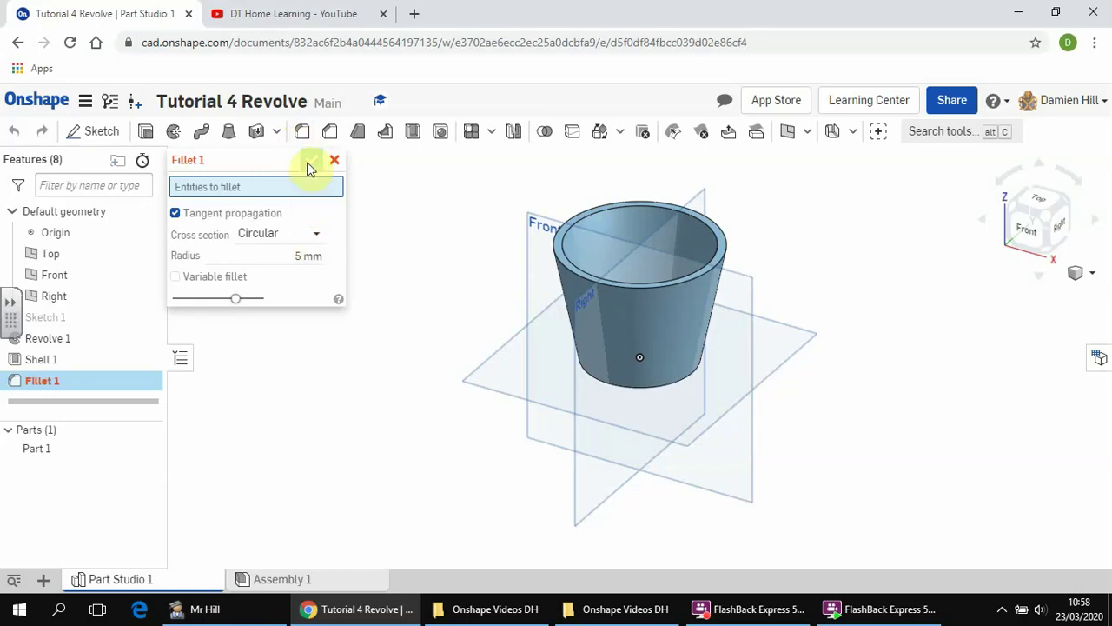
{"action": "scroll", "coordinate": [579, 249], "scroll_direction": "up", "scroll_amount": 5}
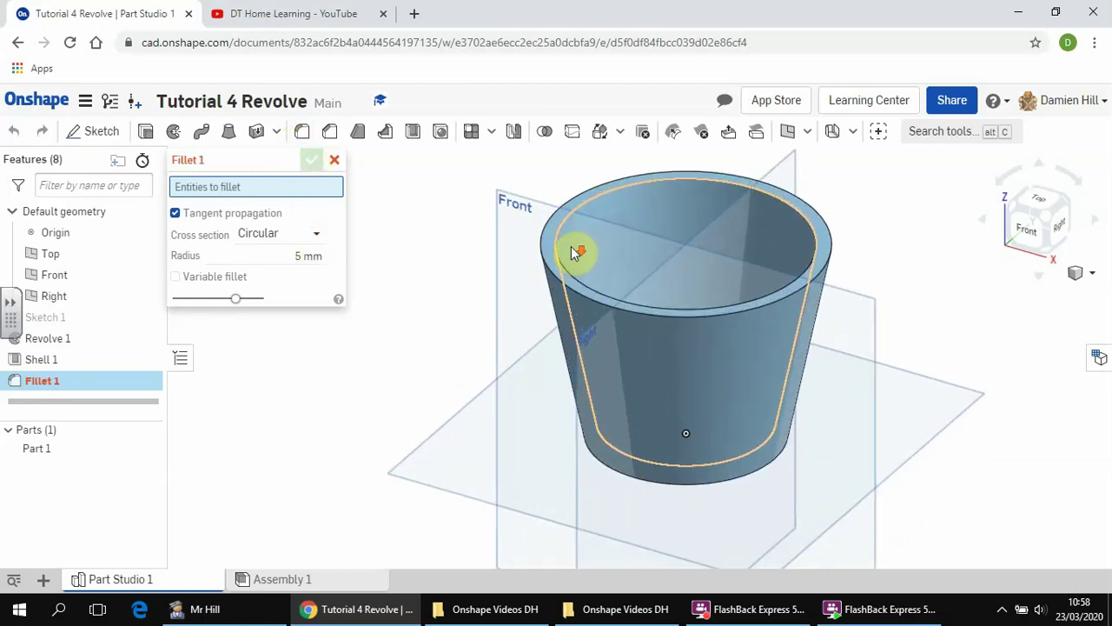
{"action": "left_click", "coordinate": [308, 257]}
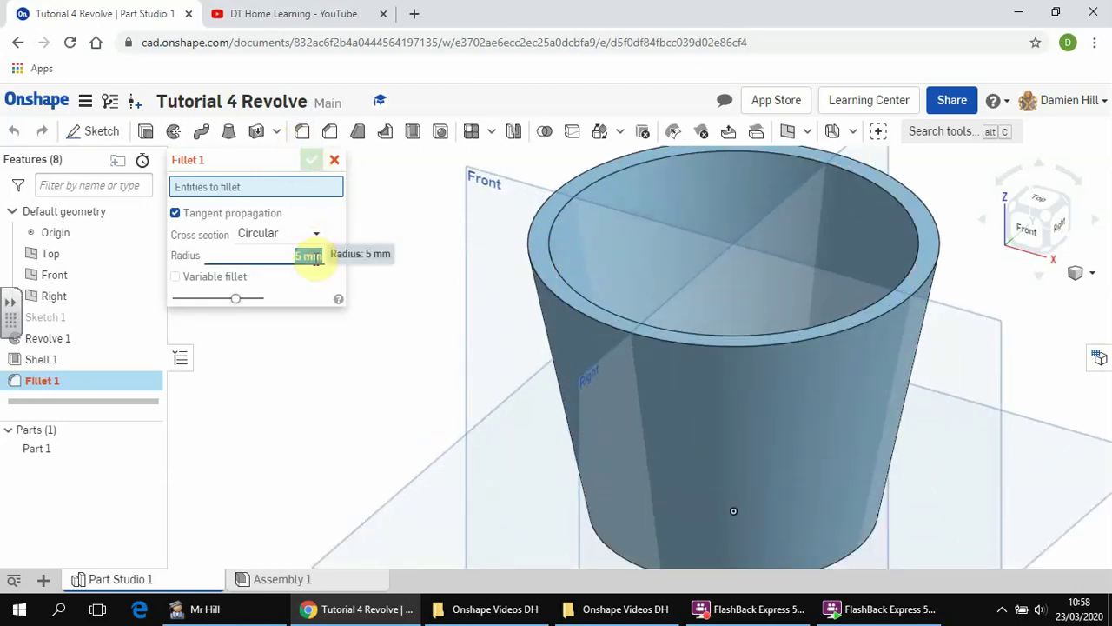
{"action": "key", "text": "BackSpace"}
{"action": "type", "text": "2"}
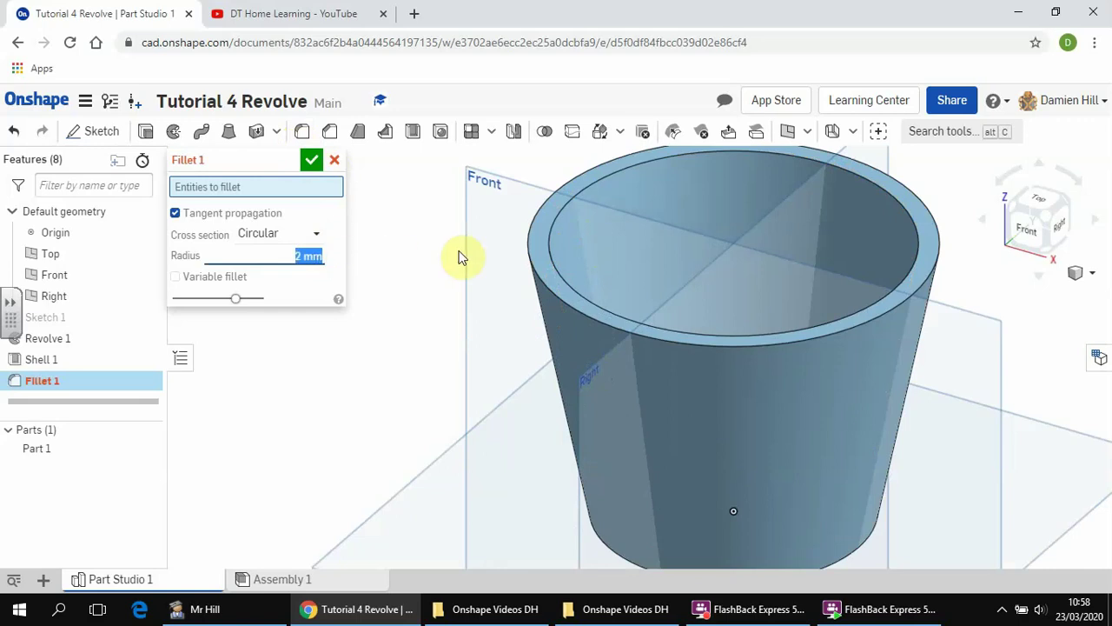
{"action": "left_click", "coordinate": [531, 251]}
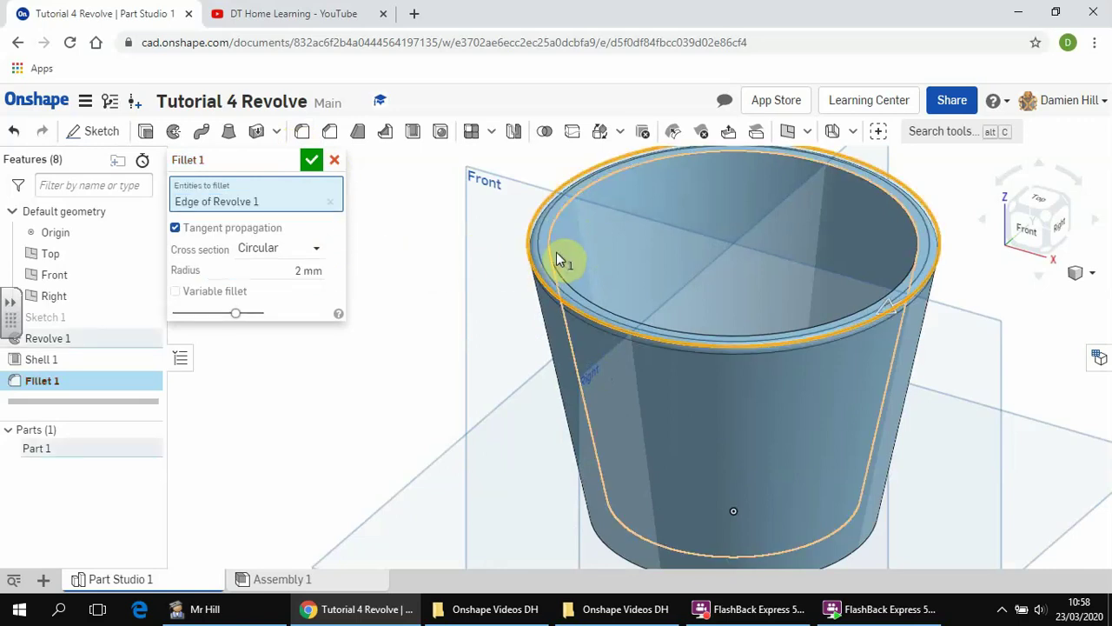
{"action": "left_click", "coordinate": [555, 256]}
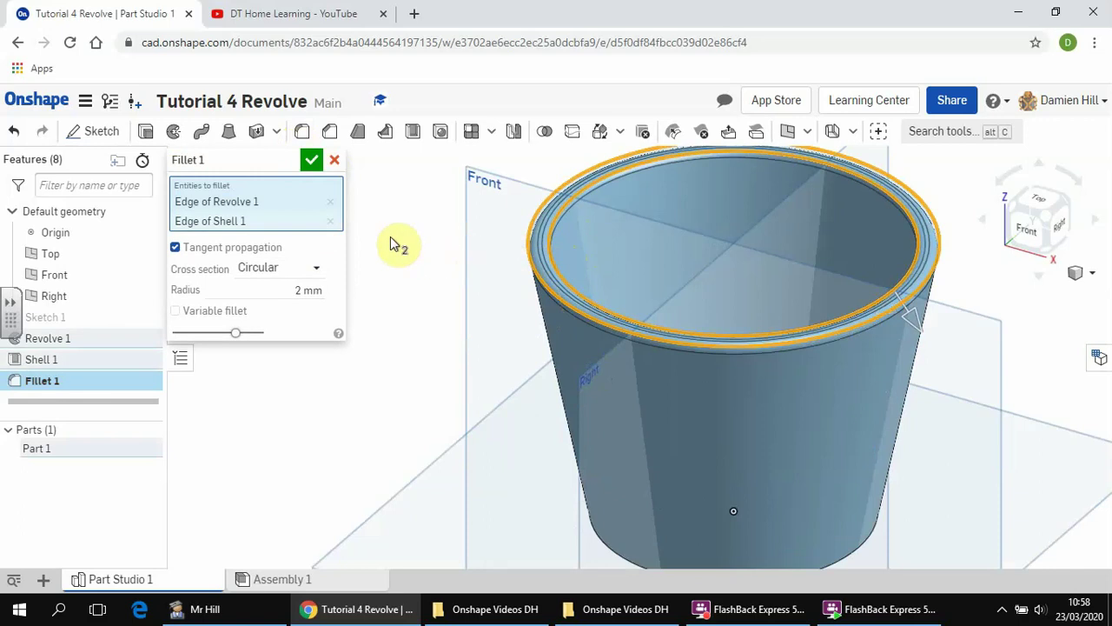
{"action": "left_click", "coordinate": [311, 160]}
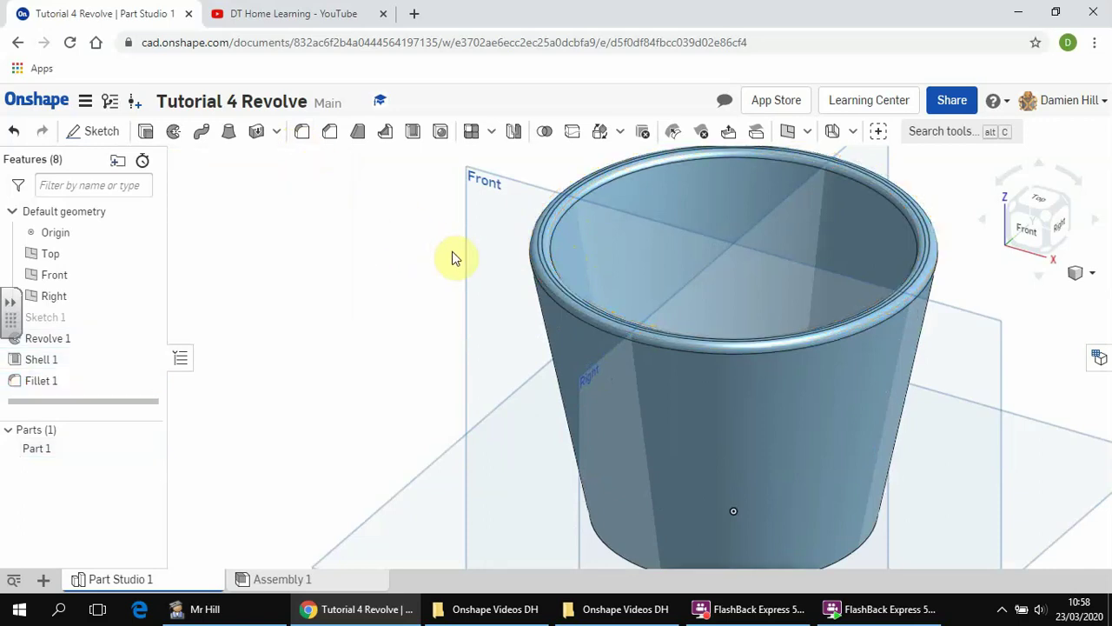
Edit the rim fillet and set its radius to 1 mm.
{"action": "right_click_drag", "start_coordinate": [370, 288], "coordinate": [267, 328]}
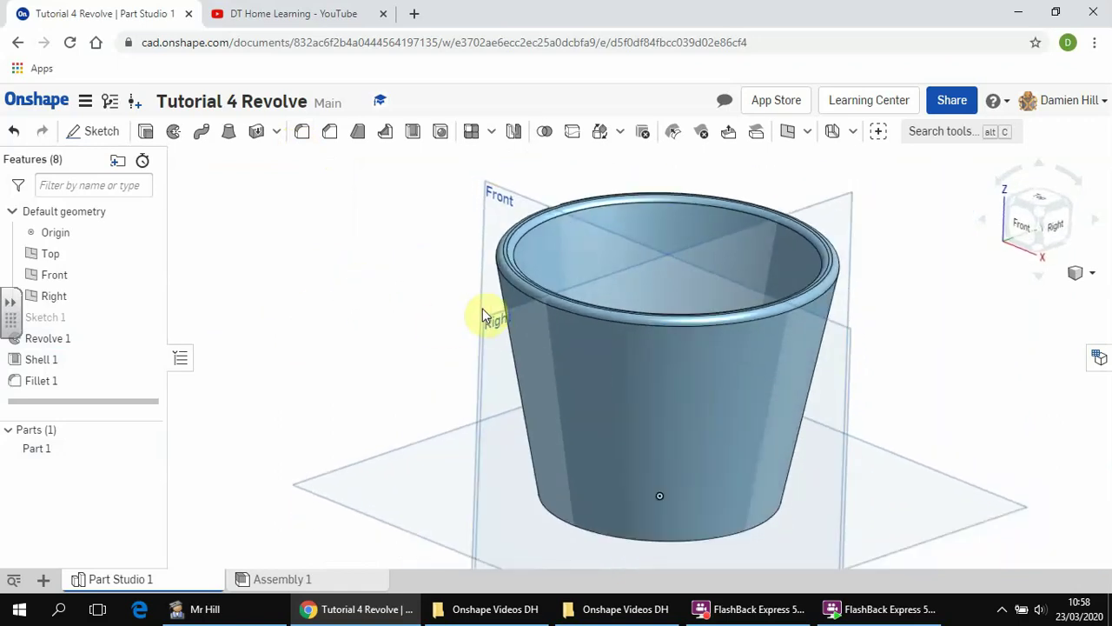
{"action": "left_click", "coordinate": [1043, 218]}
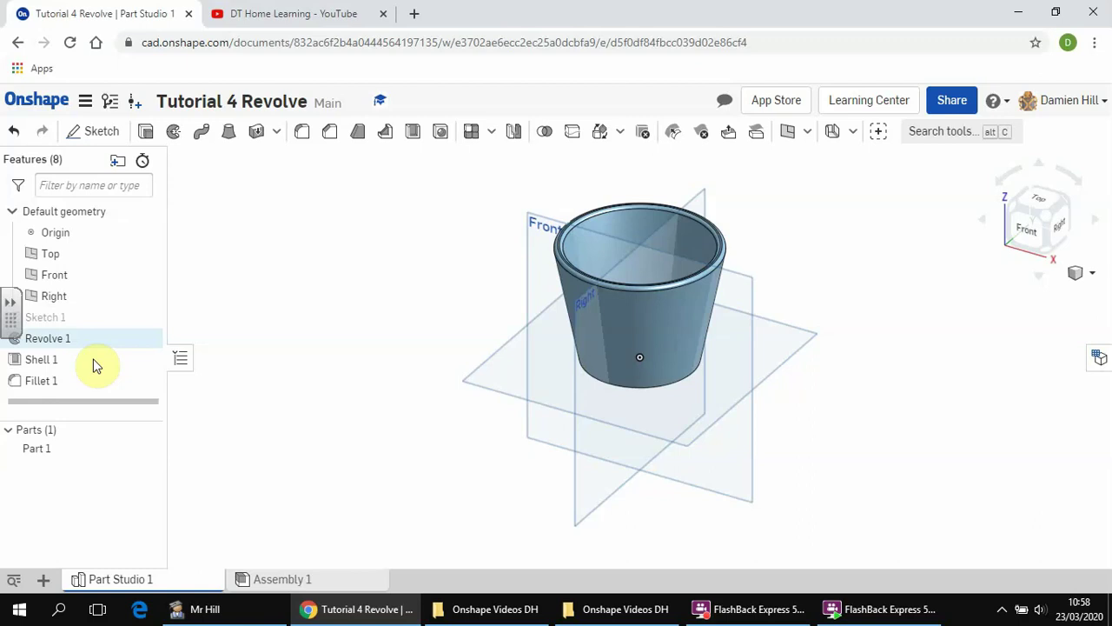
{"action": "right_click", "coordinate": [56, 380]}
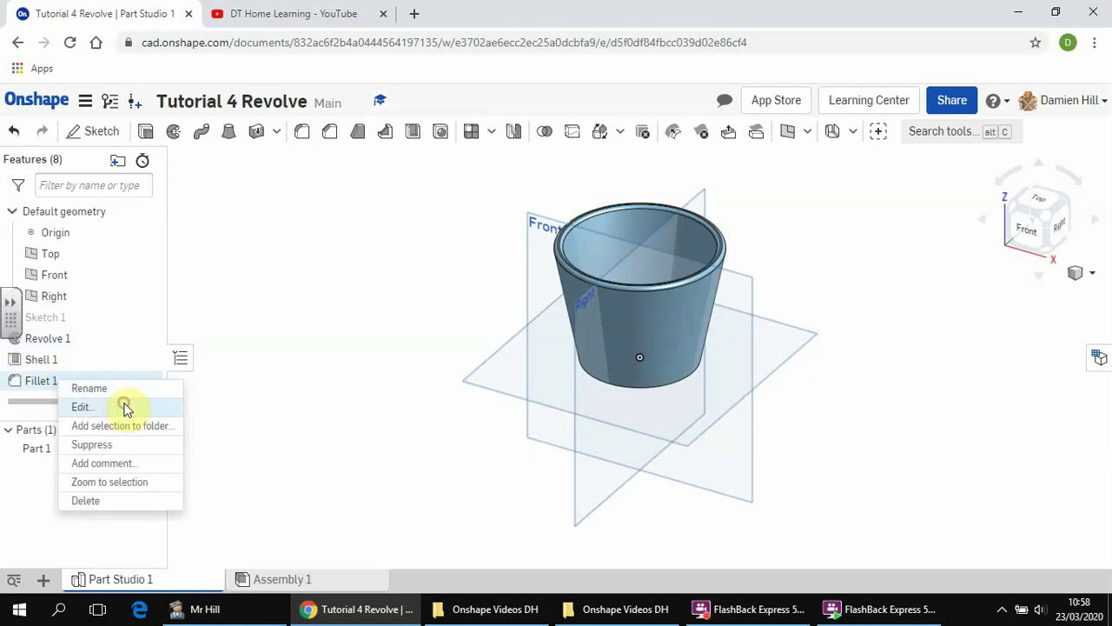
{"action": "left_click", "coordinate": [81, 407]}
{"action": "left_click", "coordinate": [307, 289]}
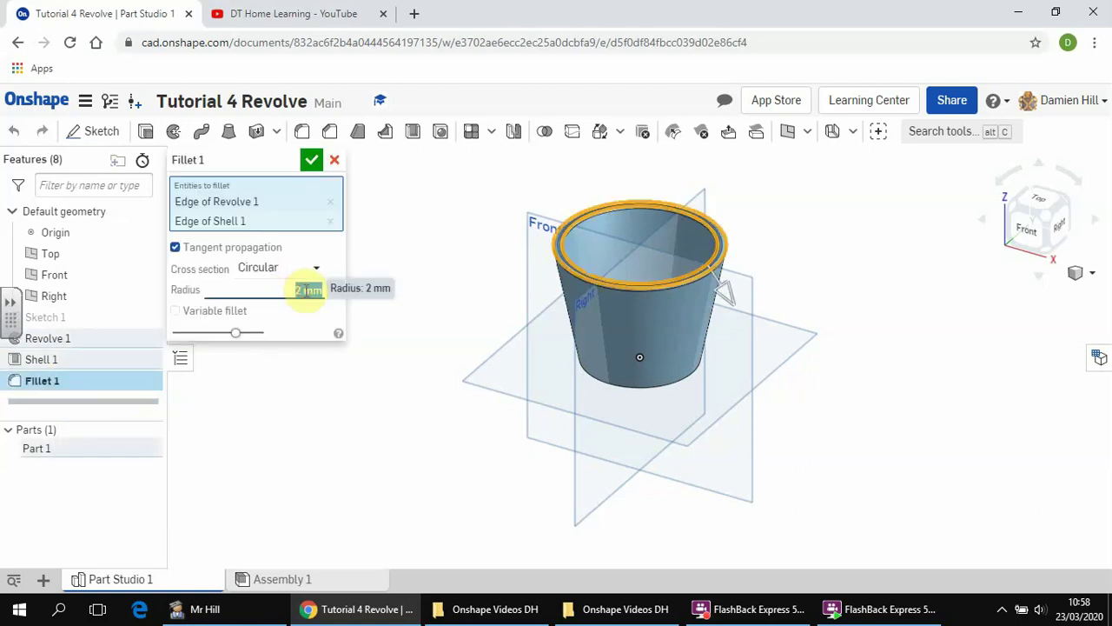
{"action": "type", "text": "1 m"}
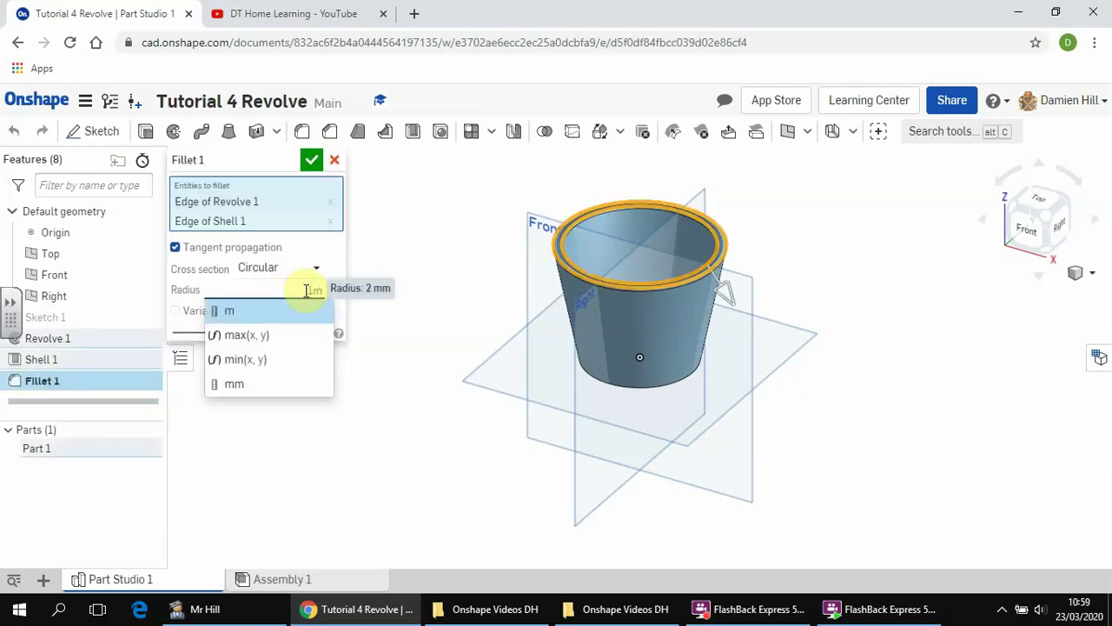
{"action": "type", "text": "m"}
{"action": "key", "text": "Return"}
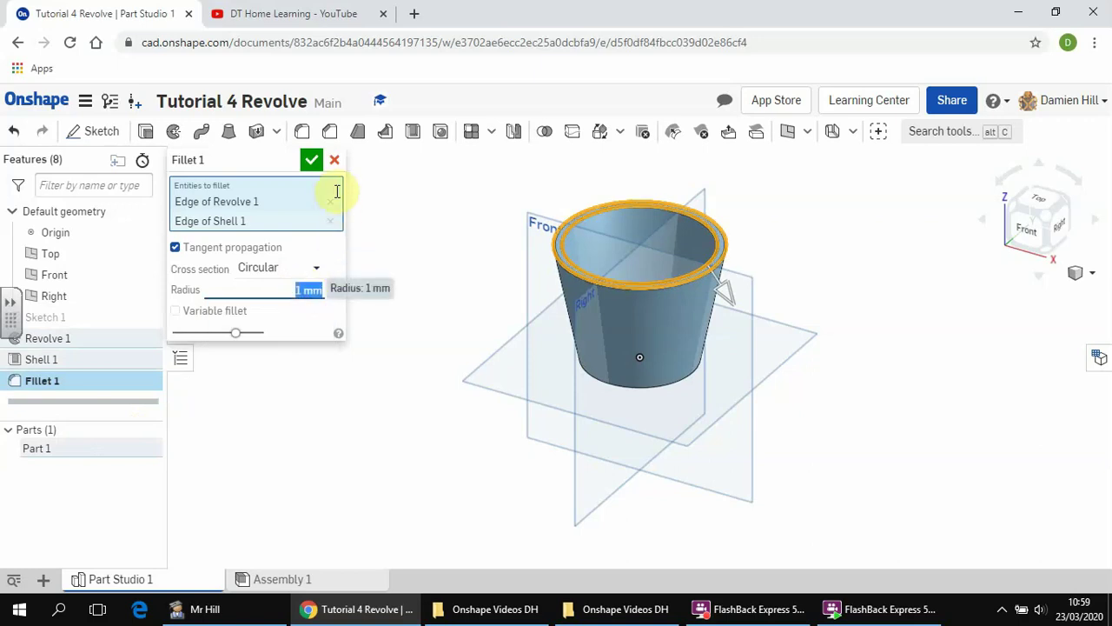
{"action": "left_click", "coordinate": [311, 160]}
Delete the rim fillet feature from the part.
{"action": "scroll", "coordinate": [541, 241], "scroll_direction": "up", "scroll_amount": 5}
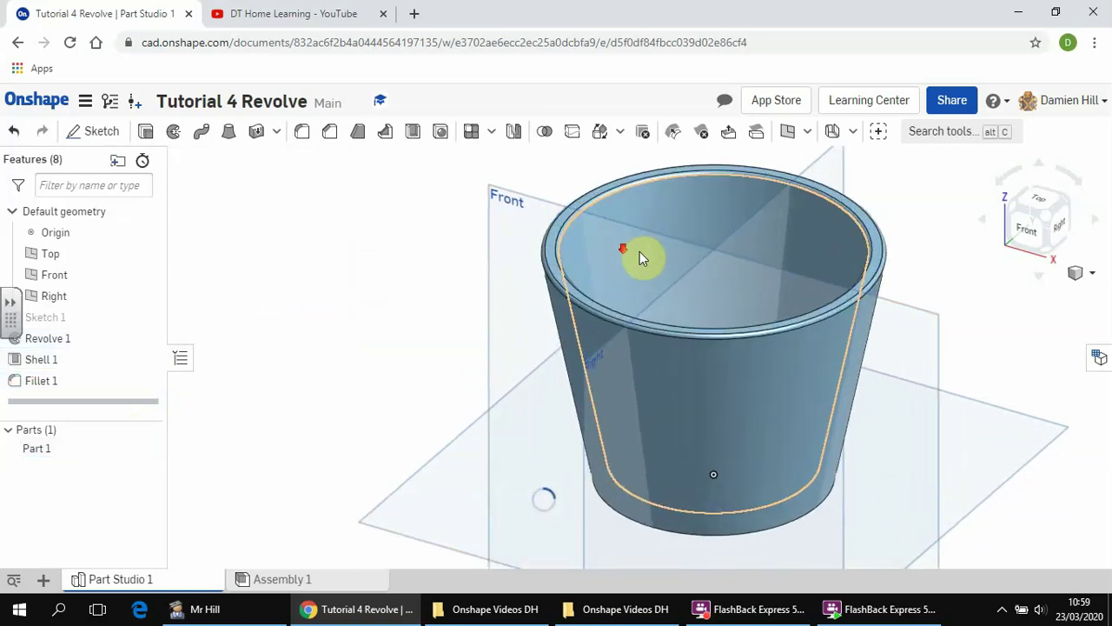
{"action": "scroll", "coordinate": [640, 251], "scroll_direction": "up", "scroll_amount": 3}
{"action": "scroll", "coordinate": [613, 252], "scroll_direction": "down", "scroll_amount": 2}
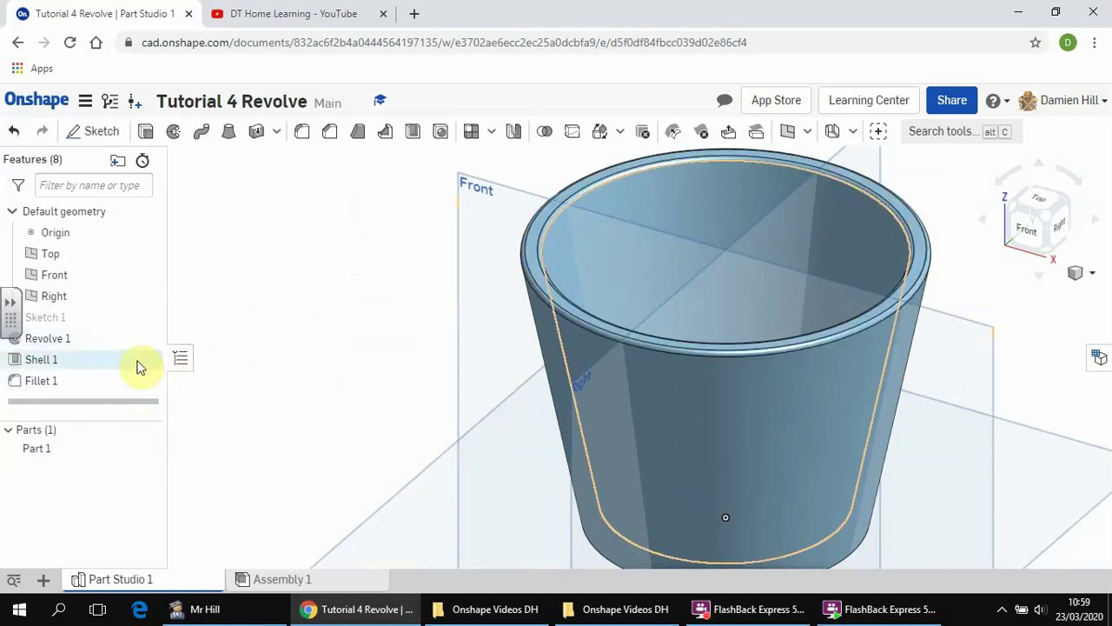
{"action": "left_click", "coordinate": [86, 382]}
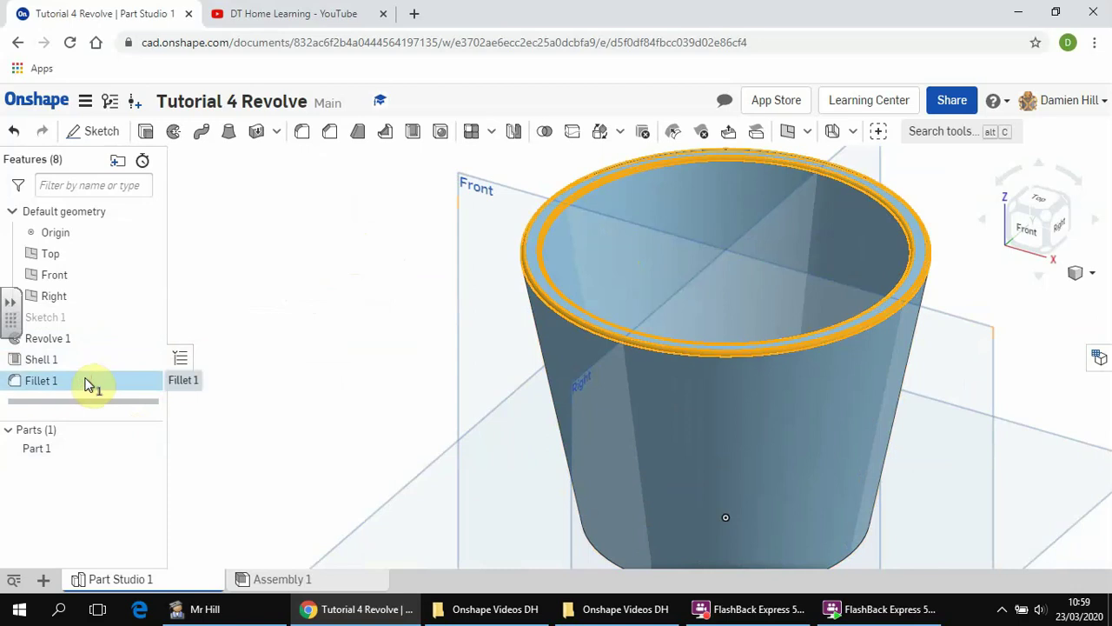
{"action": "key", "text": "Delete"}
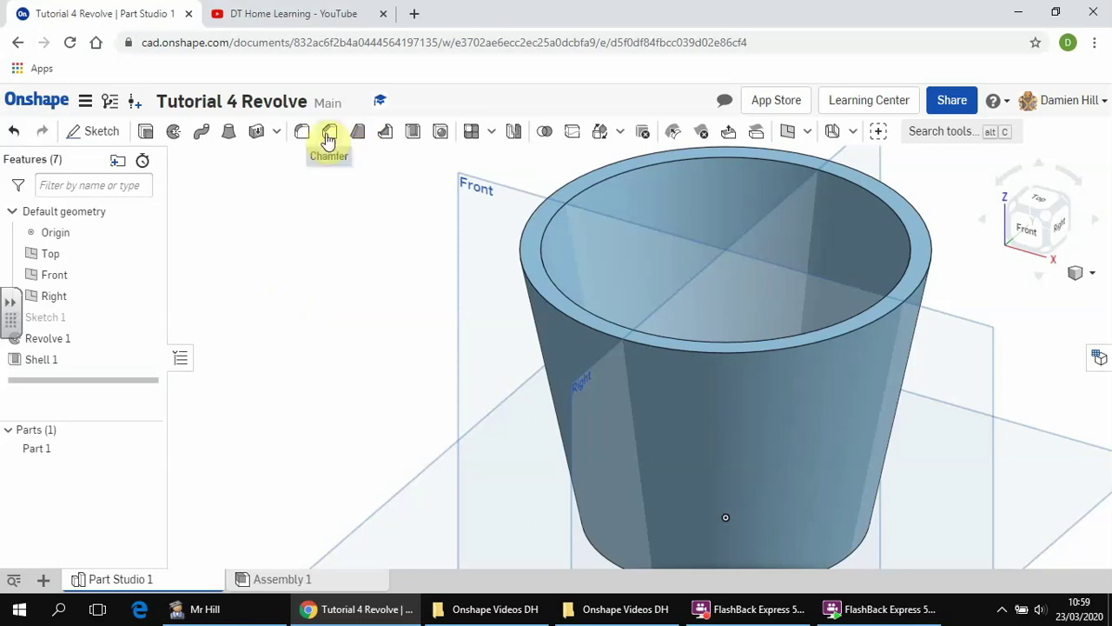
Start a chamfer on the cup's outer rim edge with an equal distance of 5 mm.
{"action": "left_click", "coordinate": [329, 137]}
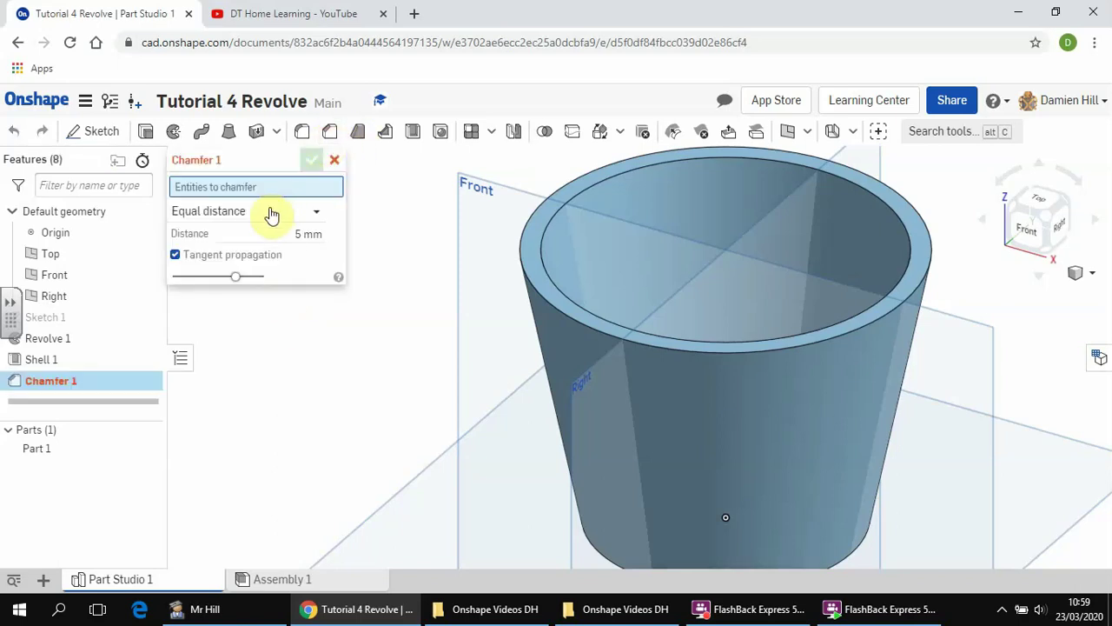
{"action": "left_click", "coordinate": [519, 249]}
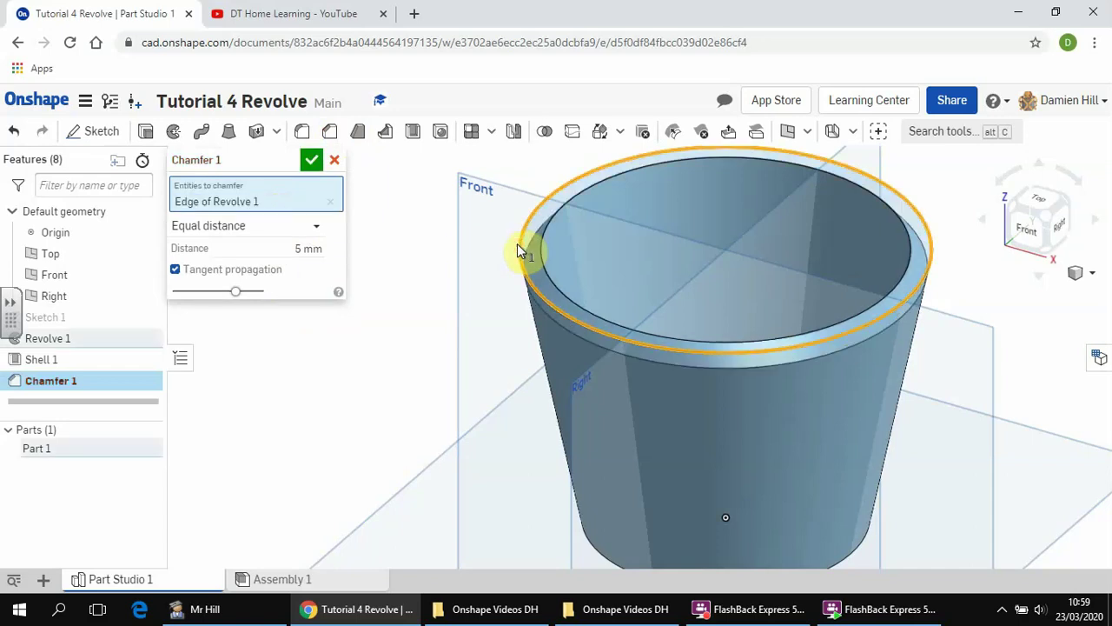
{"action": "key", "text": "shift+1"}
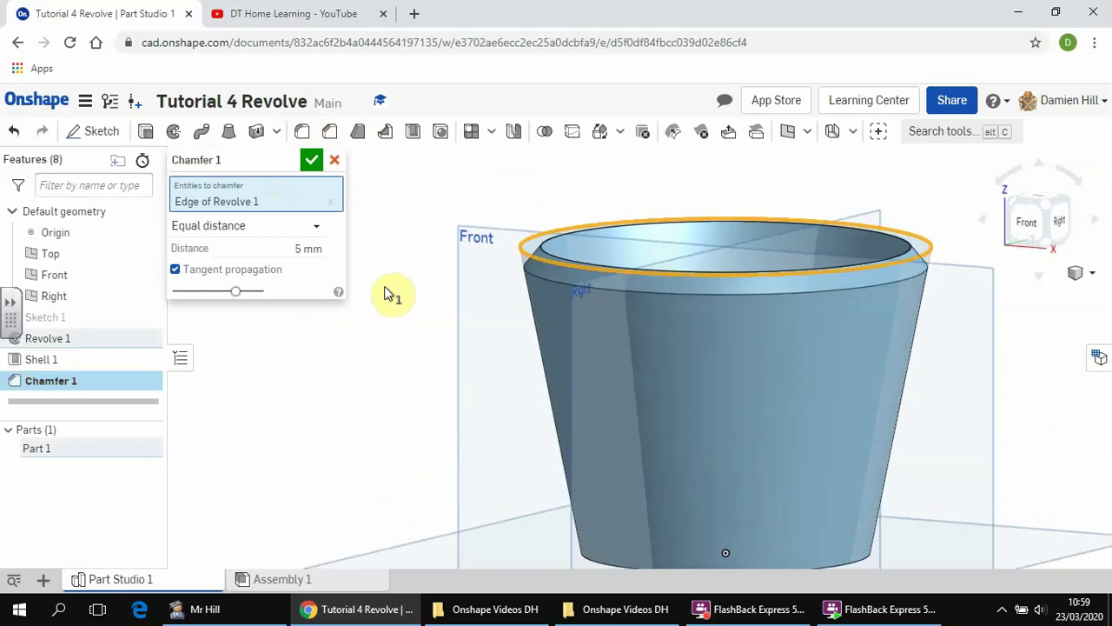
{"action": "key", "text": "shift+7"}
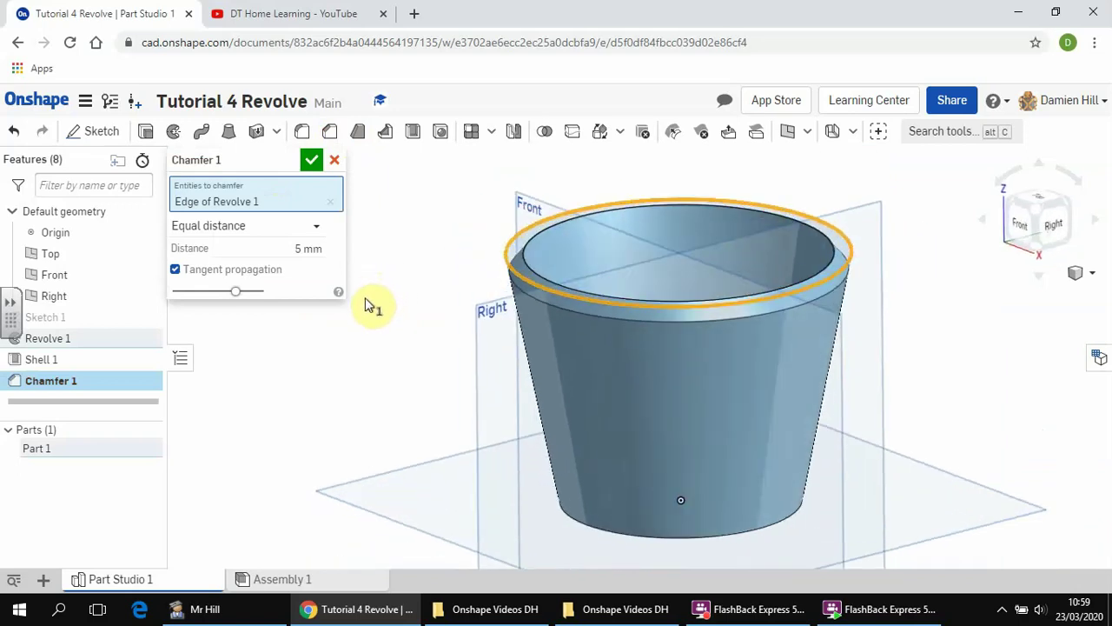
Replace the outer rim edge with the inner rim edge in the chamfer selection.
{"action": "left_click", "coordinate": [511, 270]}
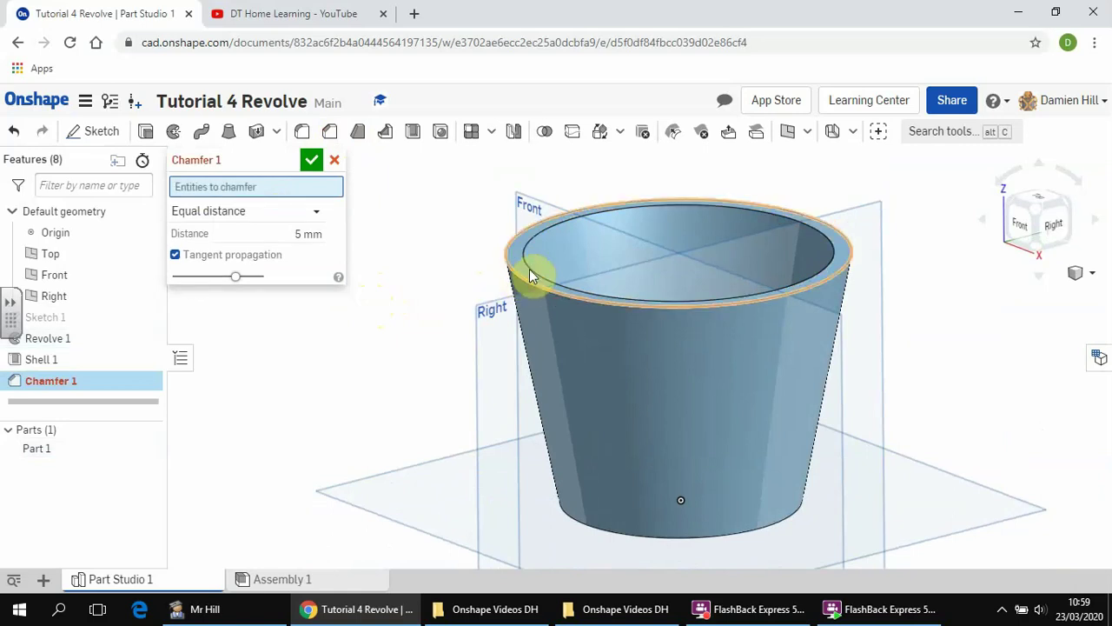
{"action": "left_click", "coordinate": [530, 267]}
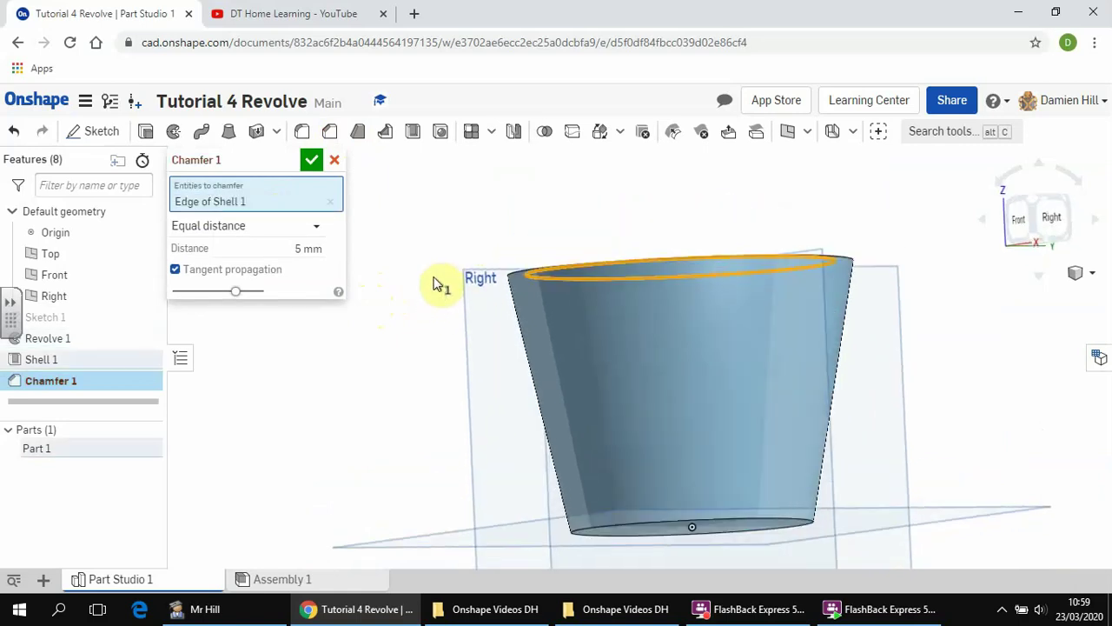
{"action": "right_click_drag", "start_coordinate": [427, 283], "coordinate": [422, 303]}
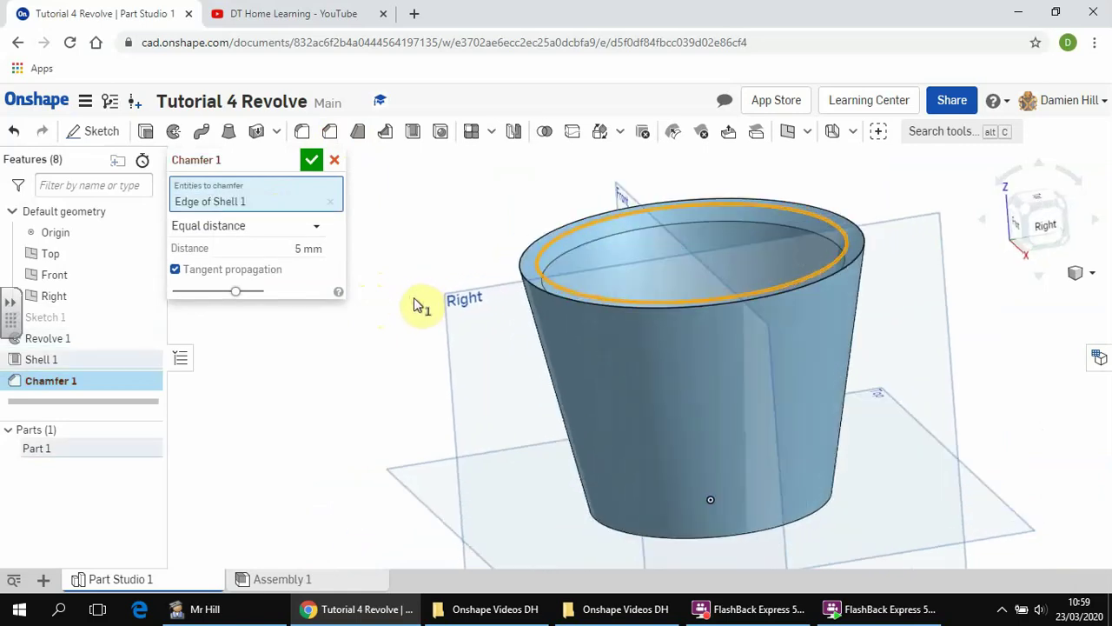
Set the equal distance of the chamfer on the cup's inner rim edge to 3 mm.
{"action": "left_click", "coordinate": [308, 249]}
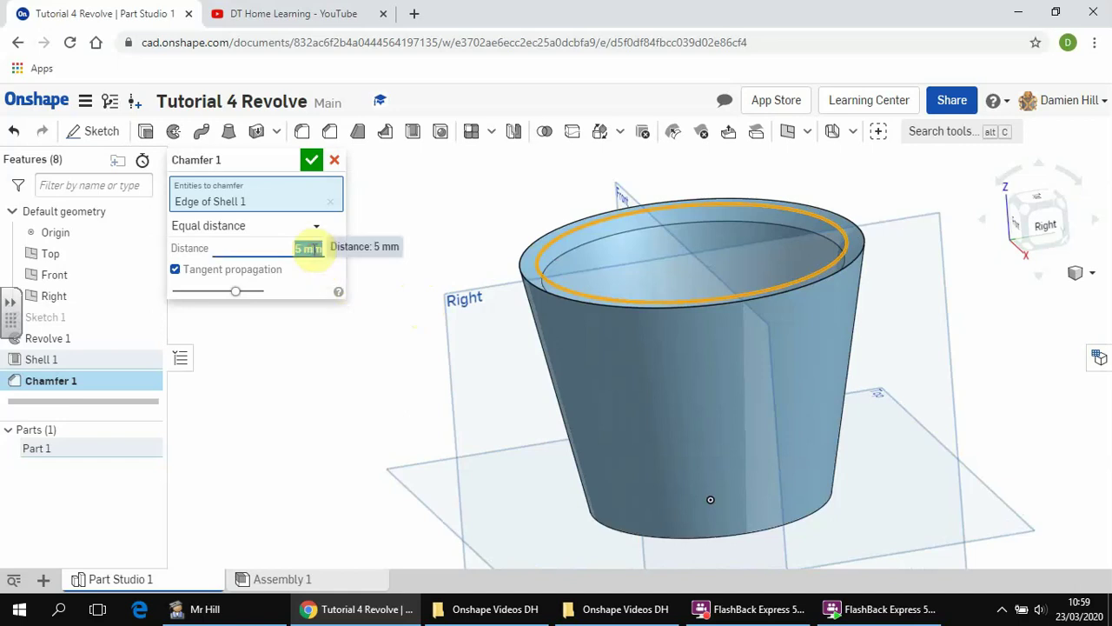
{"action": "key", "text": "BackSpace"}
{"action": "type", "text": "3 mm"}
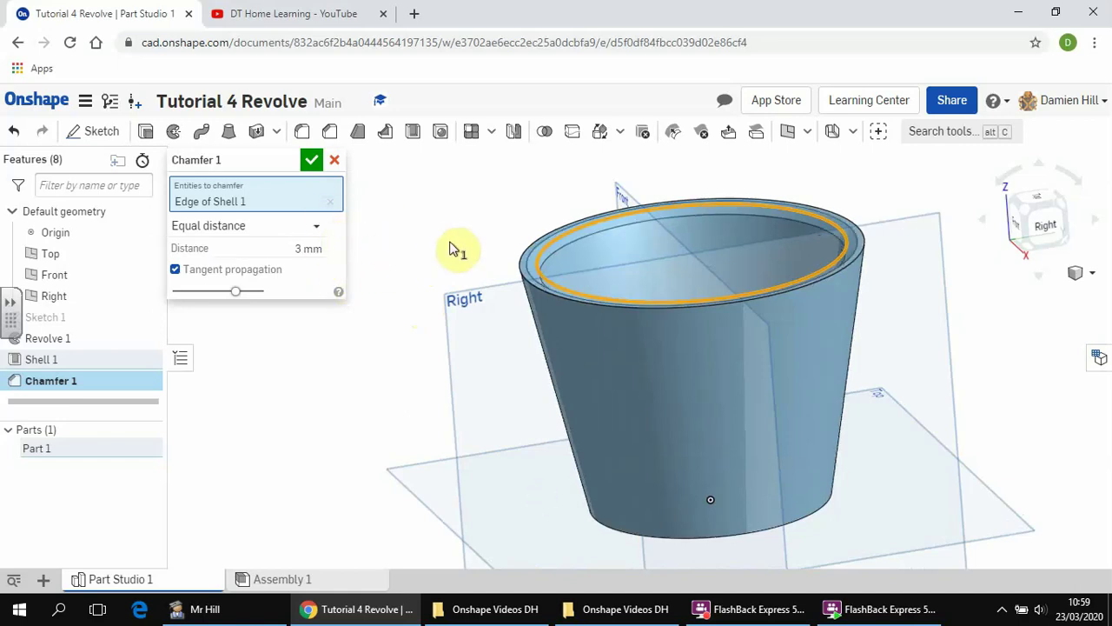
Set the inner rim chamfer's distance to 2.5 mm and accept the chamfer.
{"action": "left_click", "coordinate": [306, 250]}
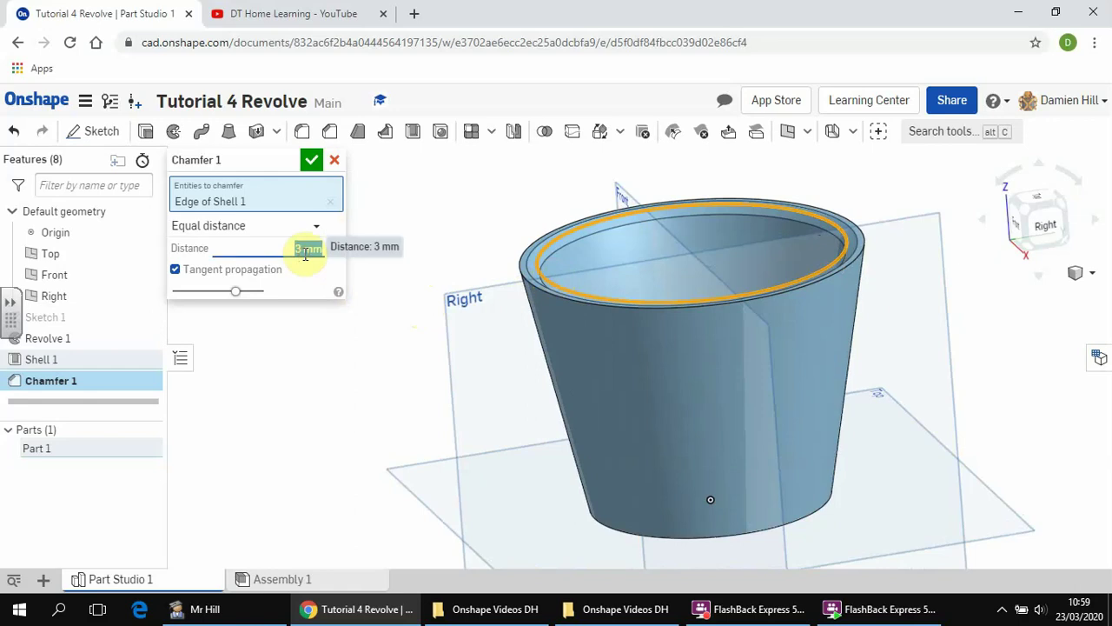
{"action": "type", "text": "2.5"}
{"action": "key", "text": "Return"}
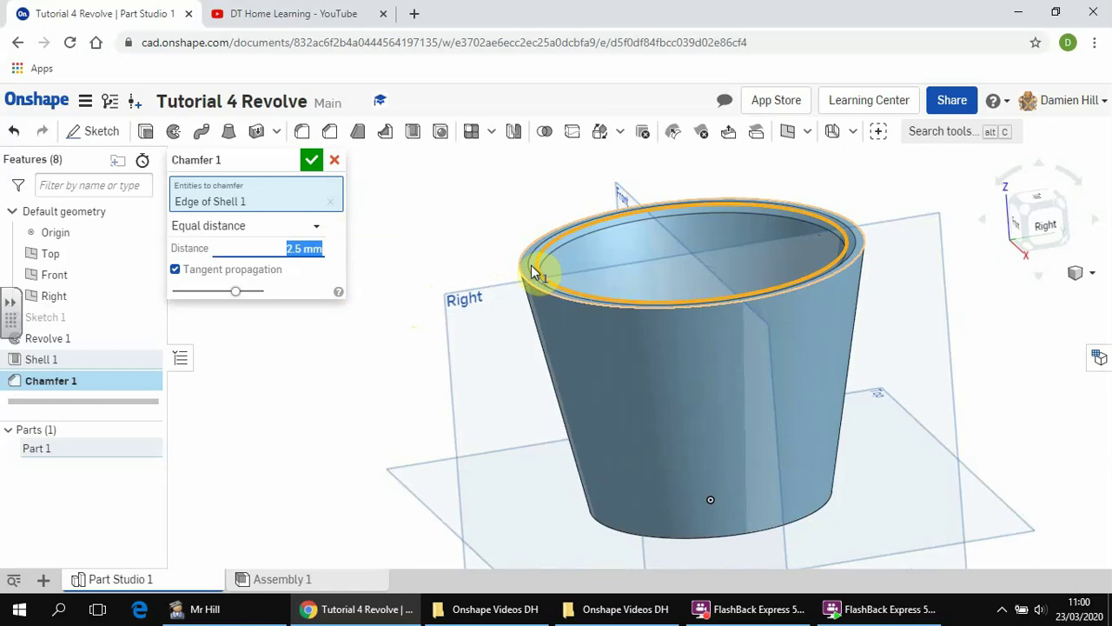
{"action": "left_click", "coordinate": [313, 161]}
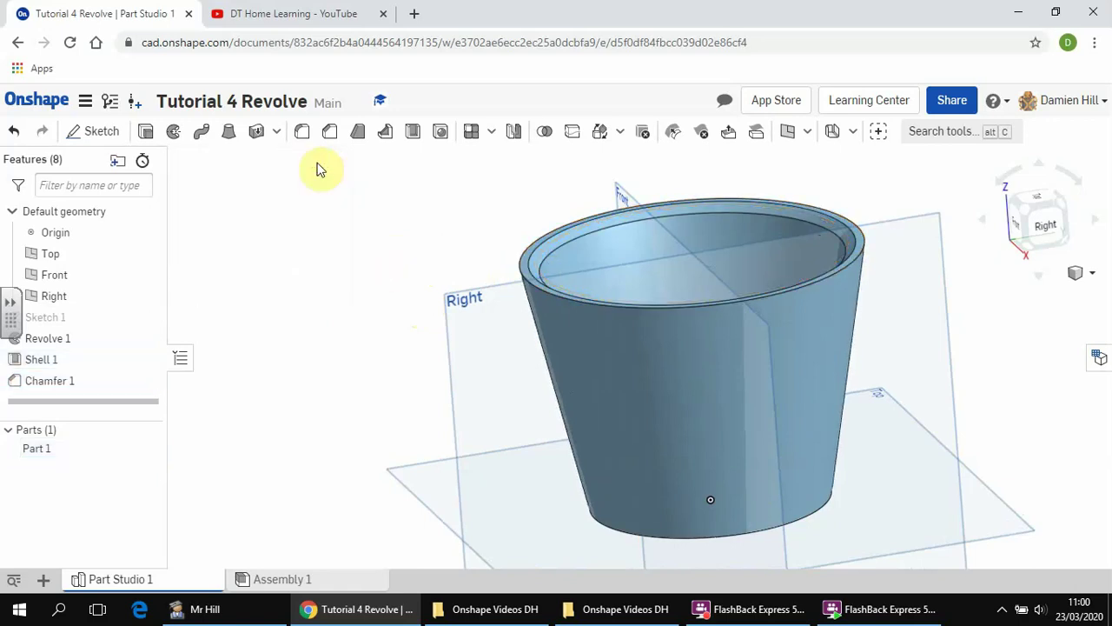
Open the share settings for the Tutorial 4 Revolve document.
{"action": "left_click", "coordinate": [1028, 211]}
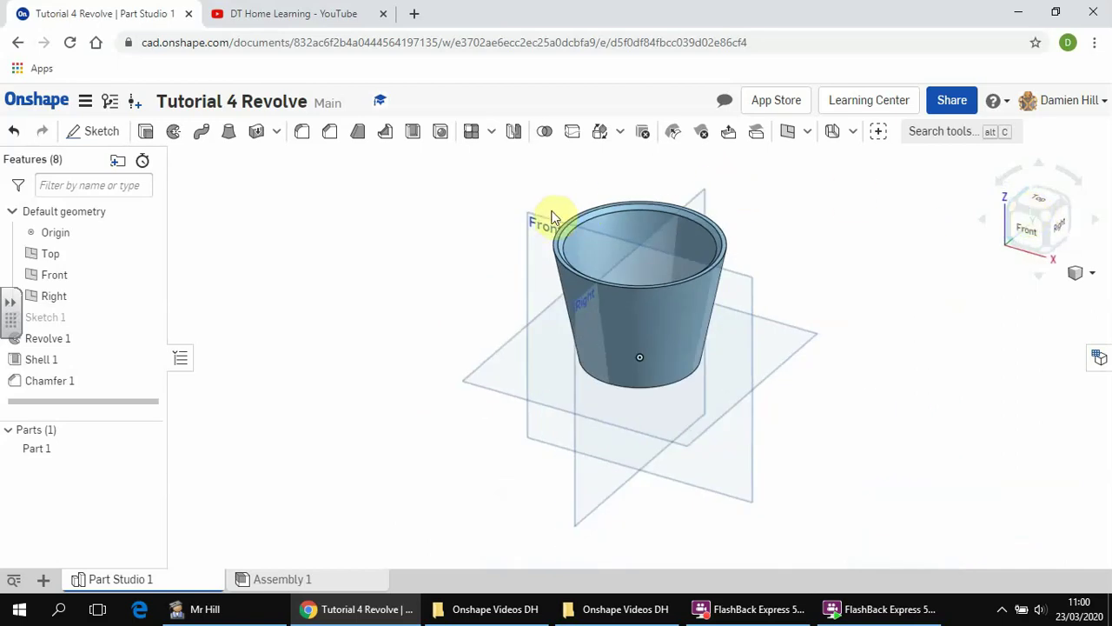
{"action": "scroll", "coordinate": [624, 263], "scroll_direction": "up", "scroll_amount": 5}
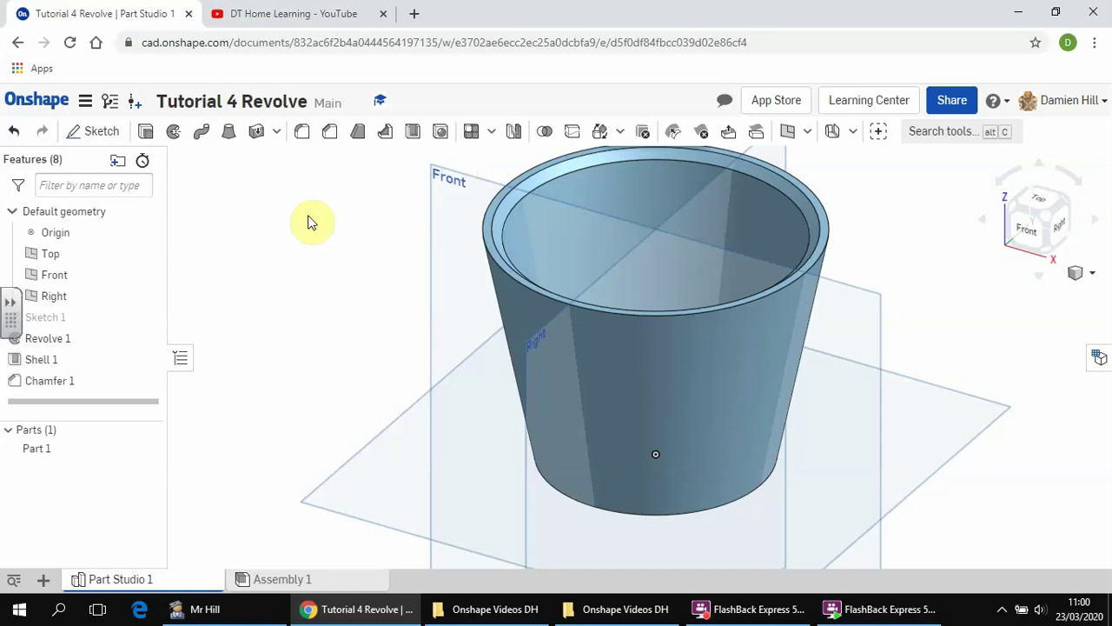
{"action": "scroll", "coordinate": [311, 220], "scroll_direction": "down", "scroll_amount": 2}
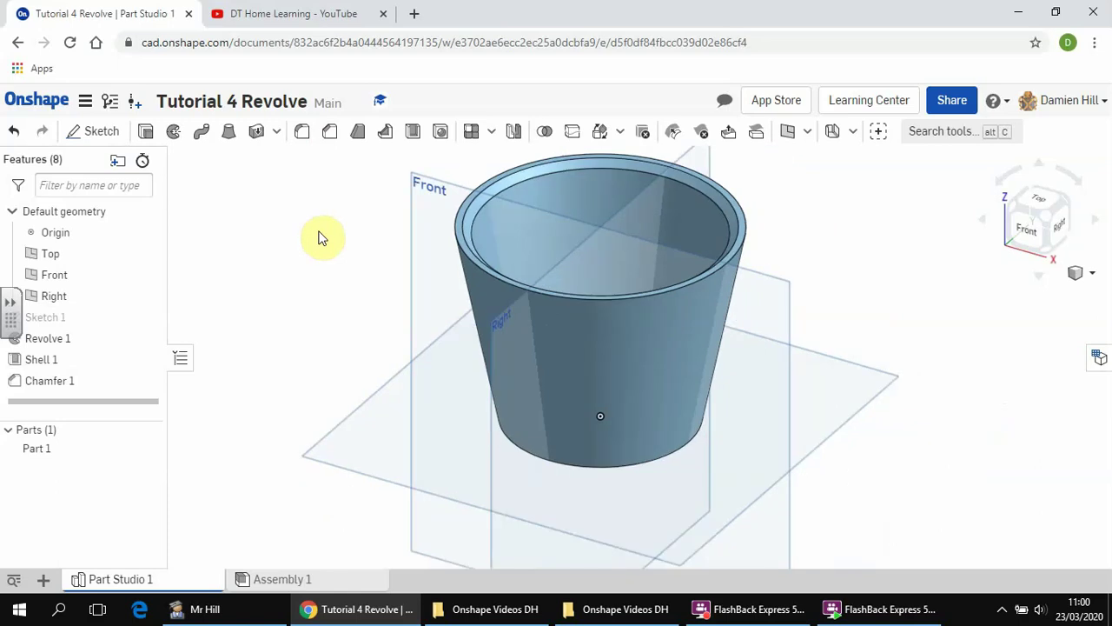
{"action": "left_click", "coordinate": [947, 101]}
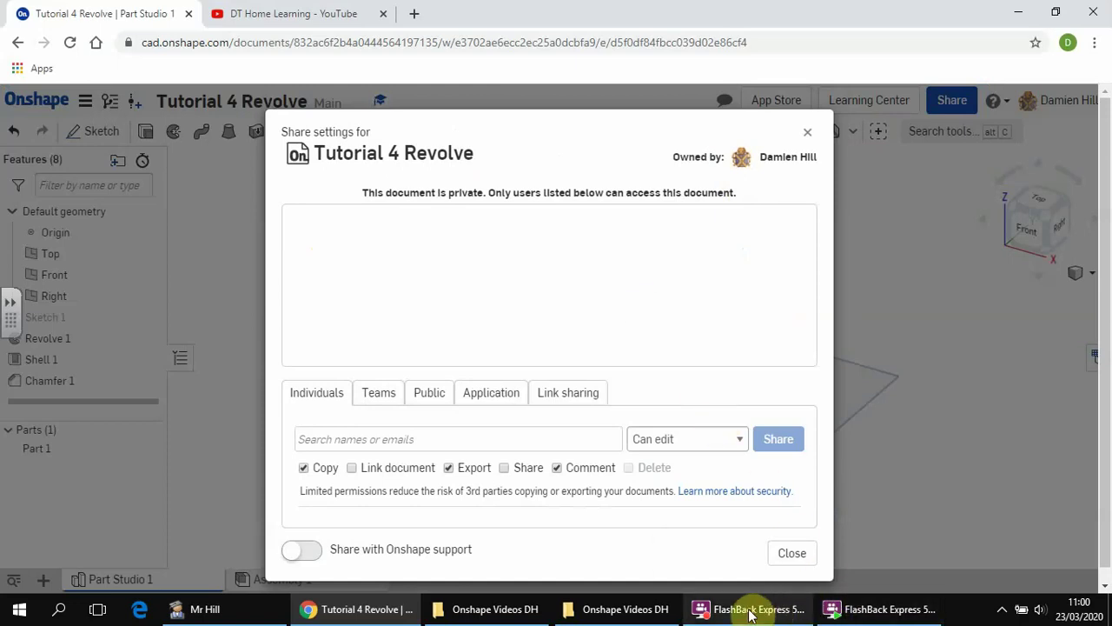
{"action": "mouse_move", "coordinate": [750, 614]}
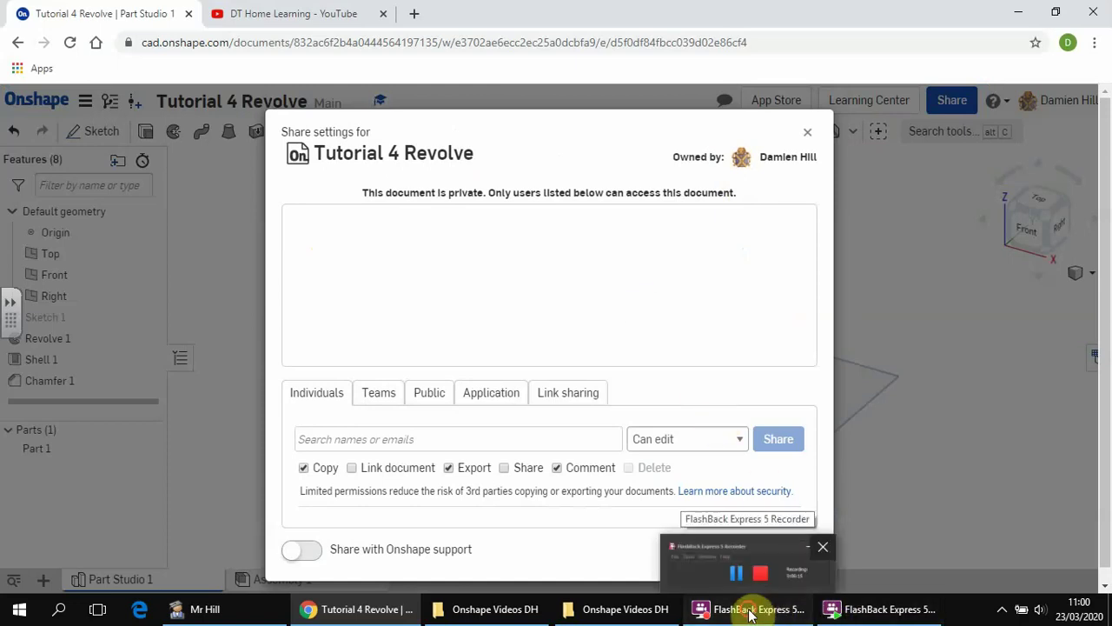
{"action": "left_click", "coordinate": [750, 612]}
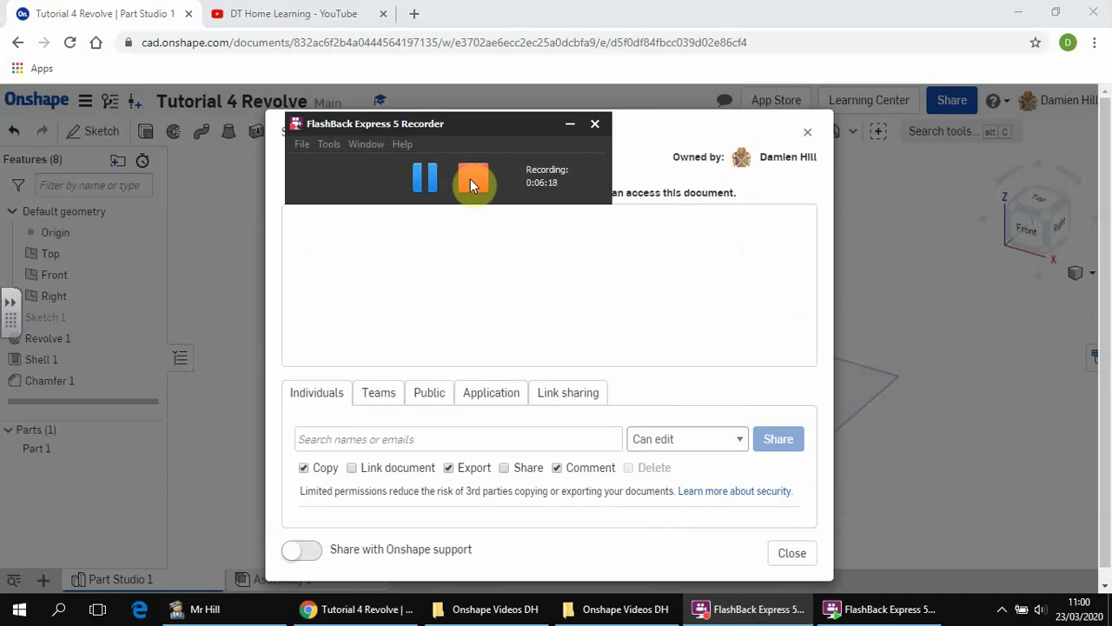